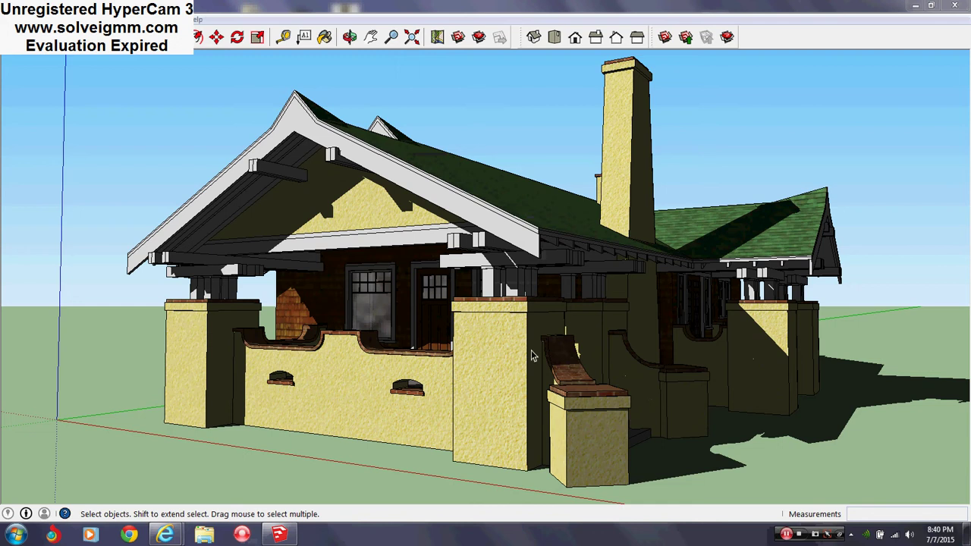
# Switch off cast shadows in the Shadow Settings panel, then close it
pyautogui.click(161, 19)
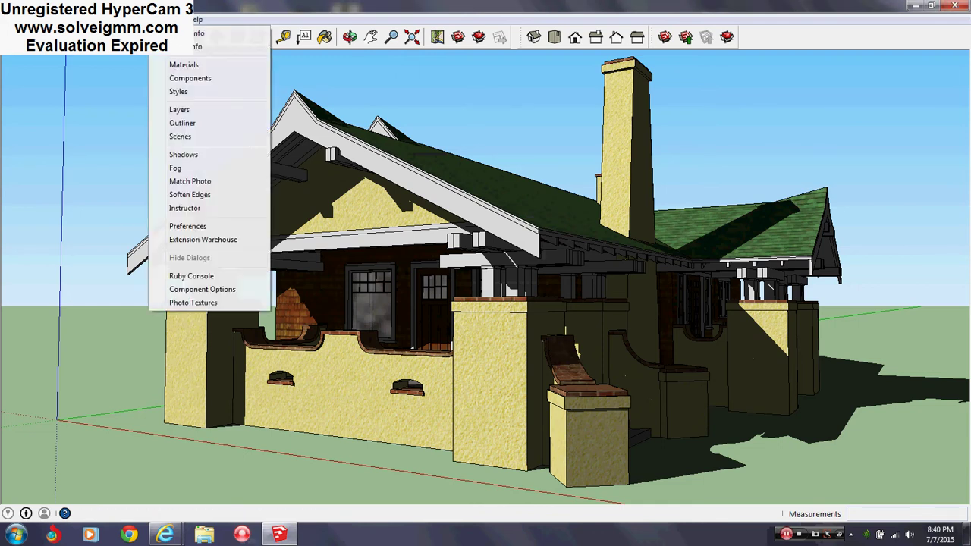
pyautogui.click(184, 155)
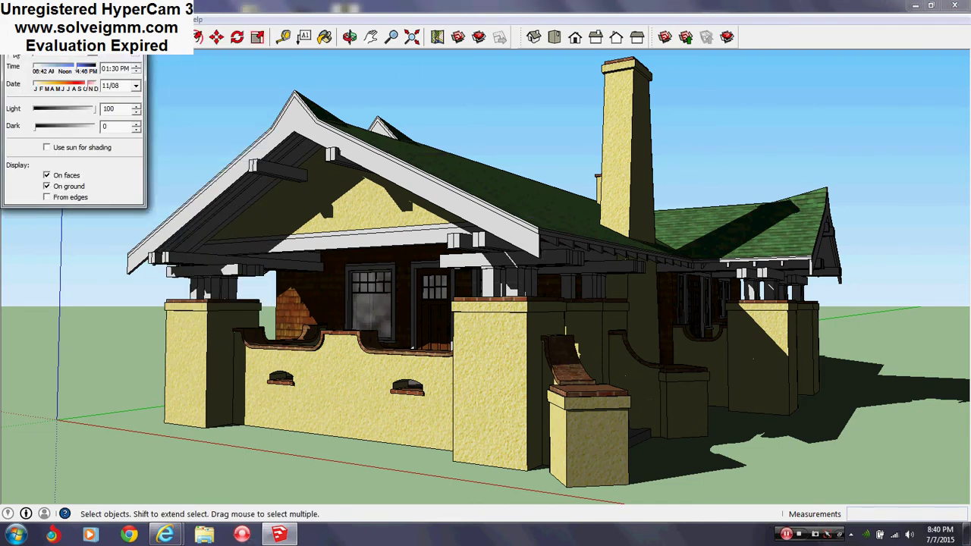
pyautogui.click(16, 56)
pyautogui.click(139, 49)
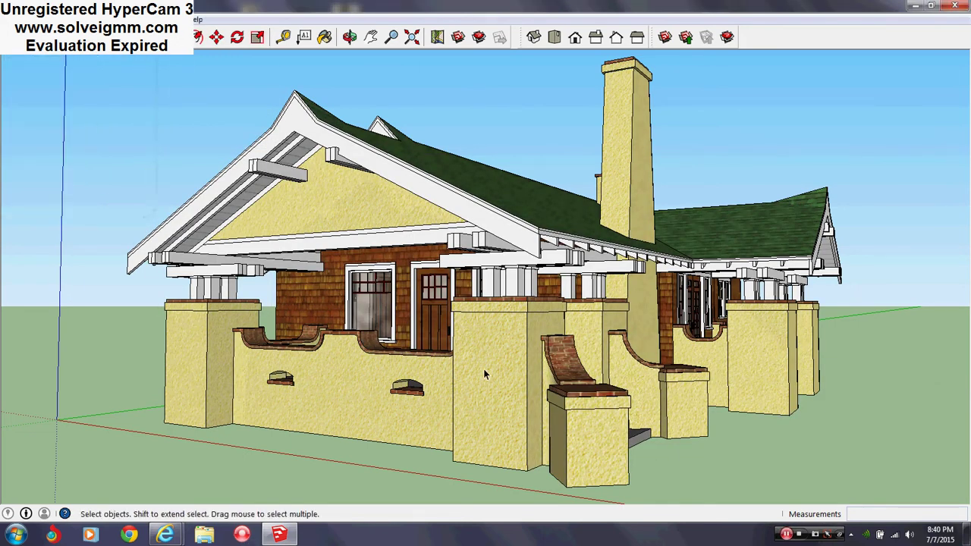
# Zoom in and orbit to view the front entry steps from within the porch
pyautogui.scroll(1, 509, 380)
pyautogui.moveTo(509, 381)
pyautogui.mouseDown(button='middle')
pyautogui.moveTo(224, 381)
pyautogui.moveTo(556, 364)
pyautogui.mouseUp(button='middle')
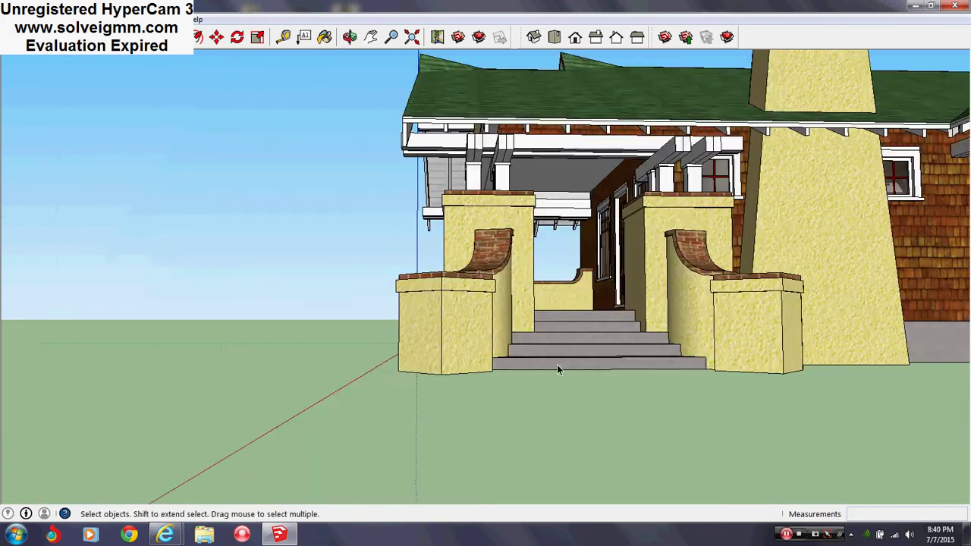
pyautogui.scroll(3, 596, 188)
pyautogui.scroll(2, 597, 188)
pyautogui.scroll(3, 624, 108)
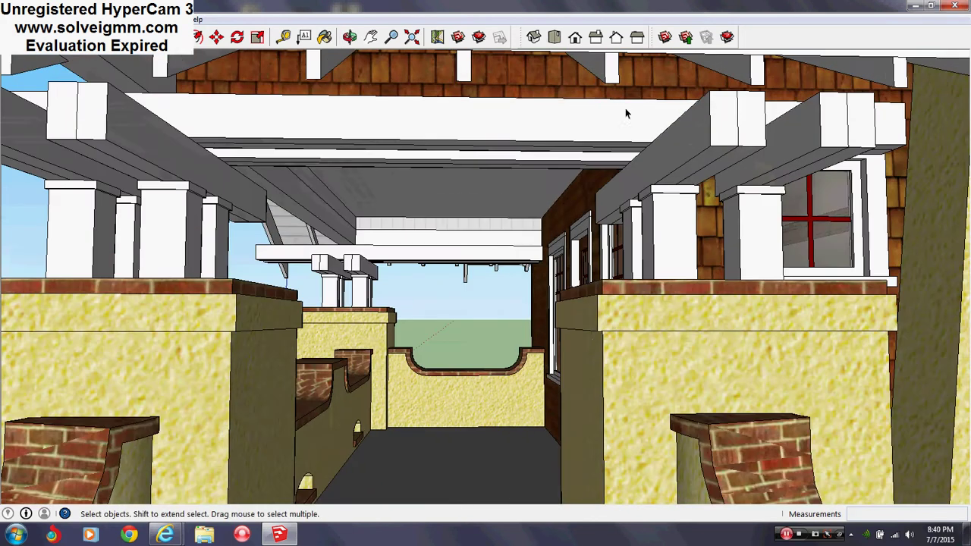
pyautogui.moveTo(589, 340); pyautogui.dragTo(700, 336, button='middle')
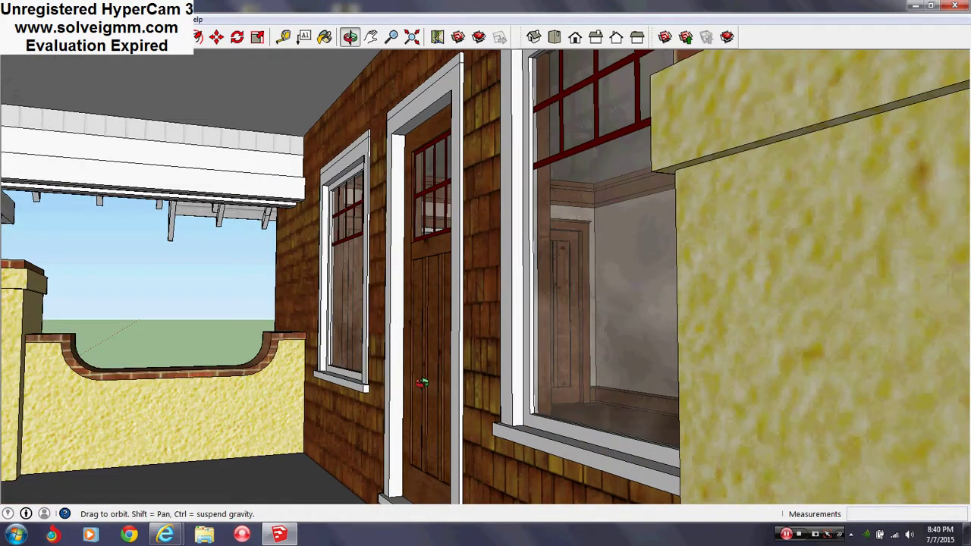
# Face the front door and its flanking windows squarely at close range
pyautogui.moveTo(455, 402)
pyautogui.mouseDown(button='middle')
pyautogui.moveTo(657, 415)
pyautogui.moveTo(717, 471)
pyautogui.mouseUp(button='middle')
pyautogui.scroll(2, 657, 414)
pyautogui.scroll(2, 716, 471)
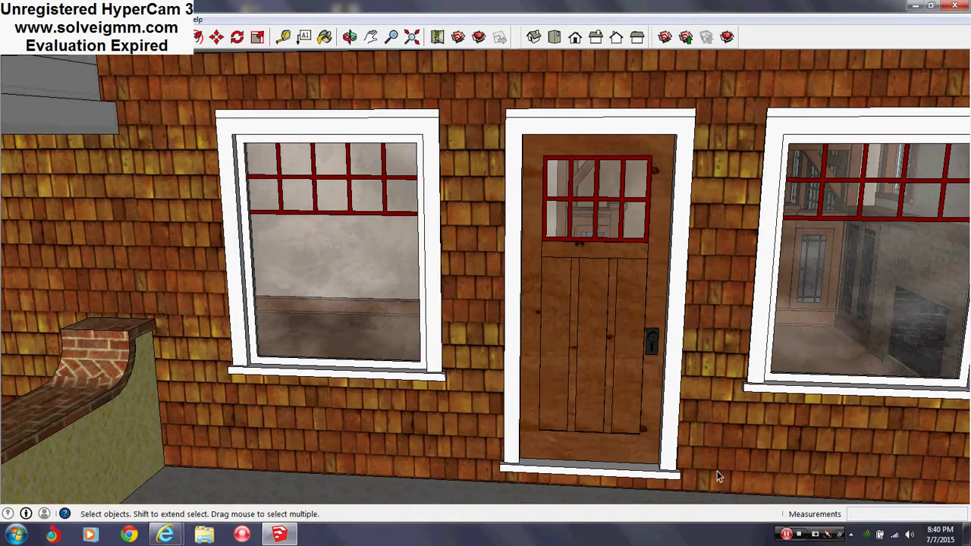
pyautogui.scroll(1, 831, 474)
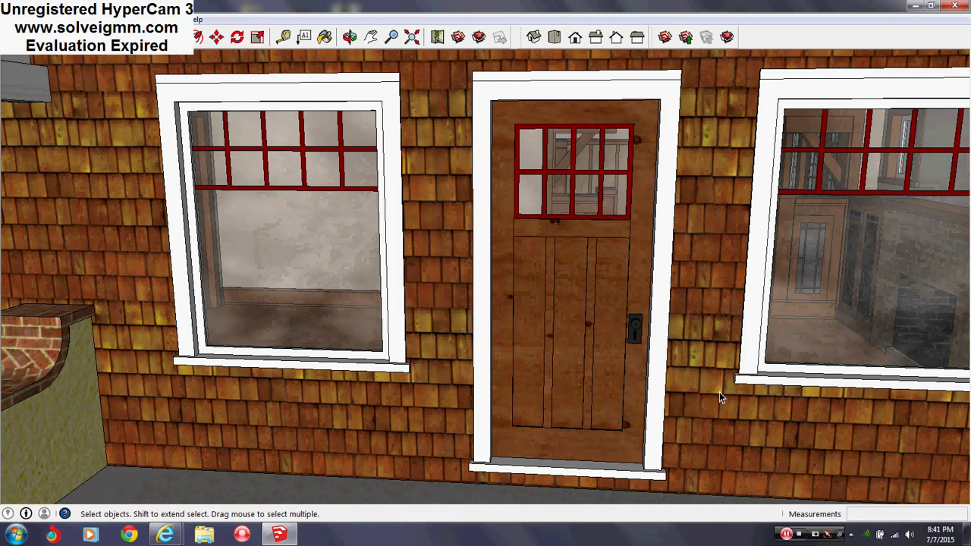
# Zoom back out and orbit toward the house's left side
pyautogui.scroll(-3, 719, 392)
pyautogui.scroll(-3, 514, 424)
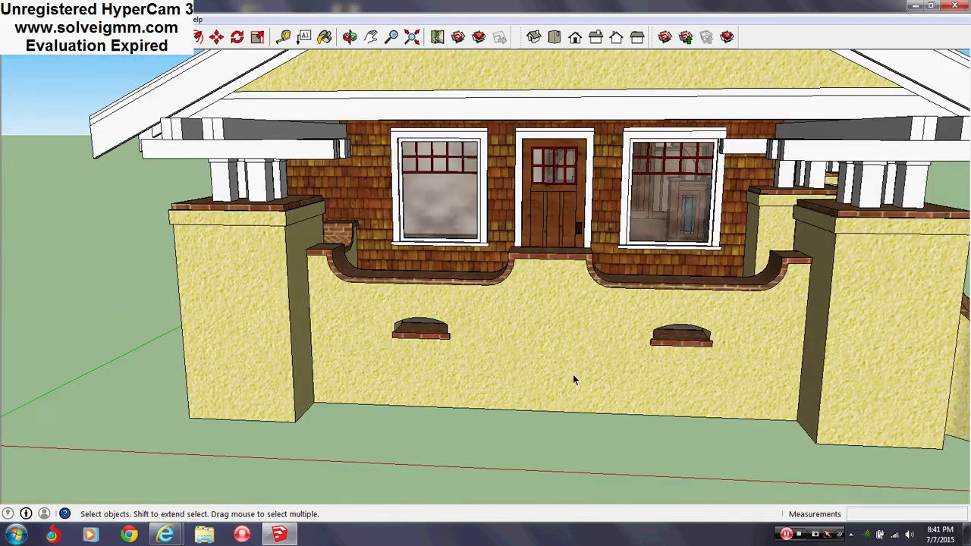
pyautogui.scroll(2, 413, 376)
pyautogui.scroll(-5, 413, 375)
pyautogui.moveTo(413, 375); pyautogui.dragTo(493, 303, button='middle')
# Orbit under the porch eave to see the rafters, then look down on the roof
pyautogui.scroll(3, 515, 273)
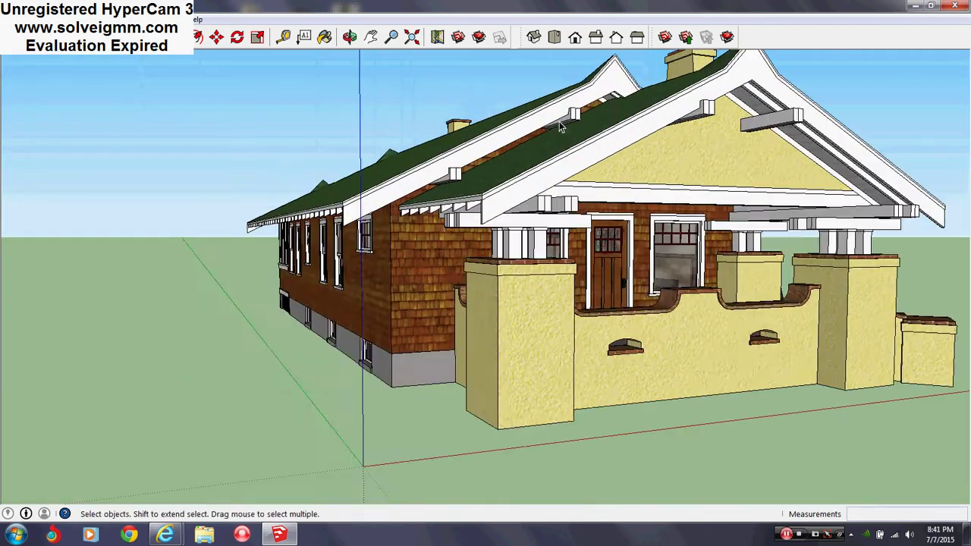
pyautogui.scroll(3, 537, 253)
pyautogui.moveTo(537, 252); pyautogui.dragTo(583, 164, button='middle')
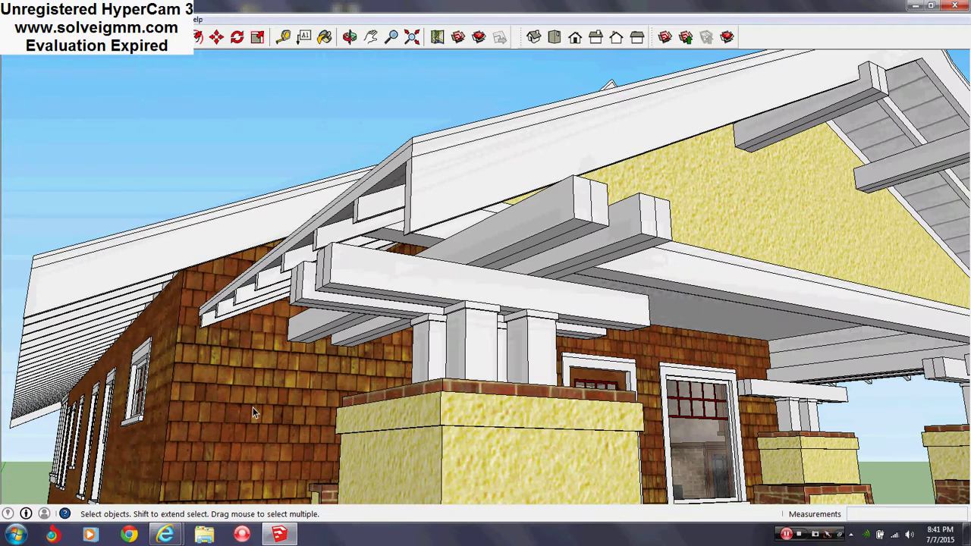
pyautogui.scroll(-4, 252, 407)
pyautogui.moveTo(488, 286)
pyautogui.mouseDown(button='middle')
pyautogui.moveTo(495, 429)
pyautogui.moveTo(465, 286)
pyautogui.moveTo(591, 241)
pyautogui.moveTo(410, 297)
pyautogui.moveTo(708, 289)
pyautogui.mouseUp(button='middle')
pyautogui.scroll(-4, 495, 430)
pyautogui.scroll(-2, 465, 286)
pyautogui.scroll(-2, 590, 241)
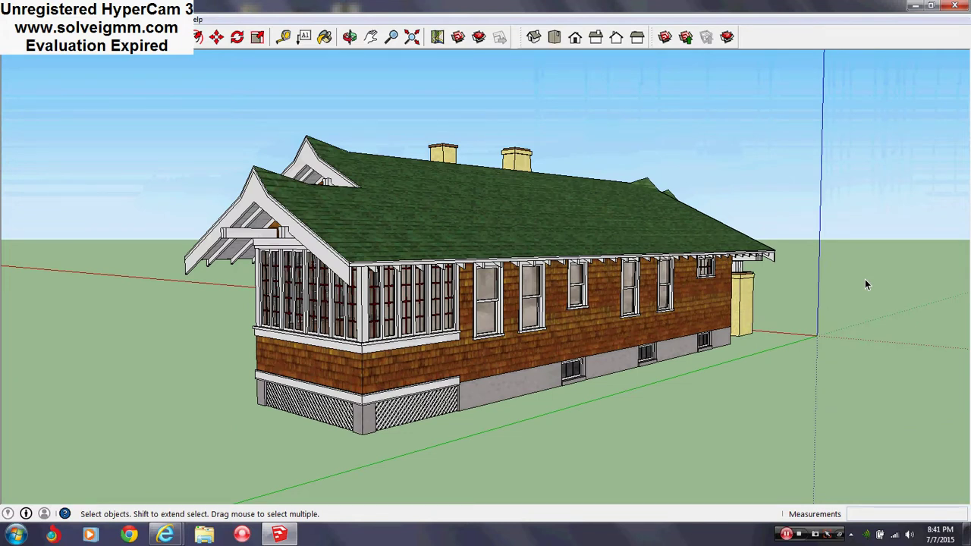
# Orbit around to the rear of the house to view the sunroom corner
pyautogui.moveTo(360, 260)
pyautogui.mouseDown(button='middle')
pyautogui.moveTo(455, 273)
pyautogui.moveTo(522, 260)
pyautogui.moveTo(599, 302)
pyautogui.mouseUp(button='middle')
pyautogui.scroll(2, 522, 260)
pyautogui.scroll(2, 561, 285)
pyautogui.scroll(-1, 561, 284)
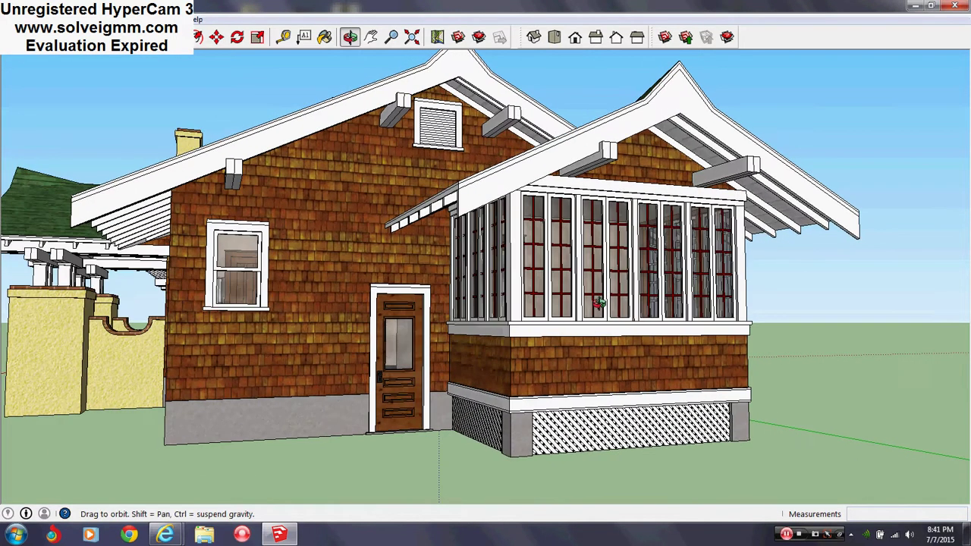
pyautogui.scroll(2, 528, 411)
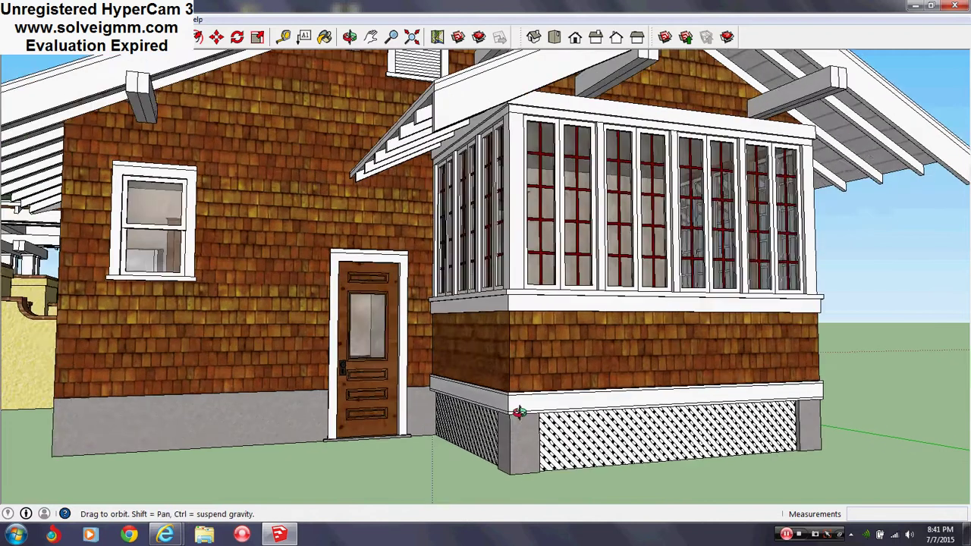
pyautogui.moveTo(528, 411); pyautogui.dragTo(618, 410, button='middle')
pyautogui.scroll(-3, 235, 316)
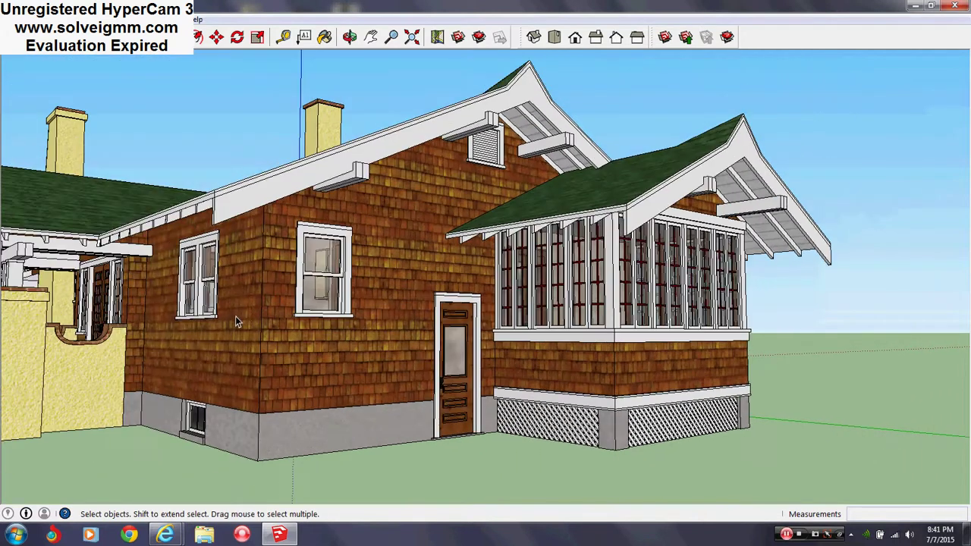
# Pull back to a wide angled view, then face the side porch and chimney
pyautogui.moveTo(235, 316); pyautogui.dragTo(453, 342, button='middle')
pyautogui.scroll(-1, 454, 342)
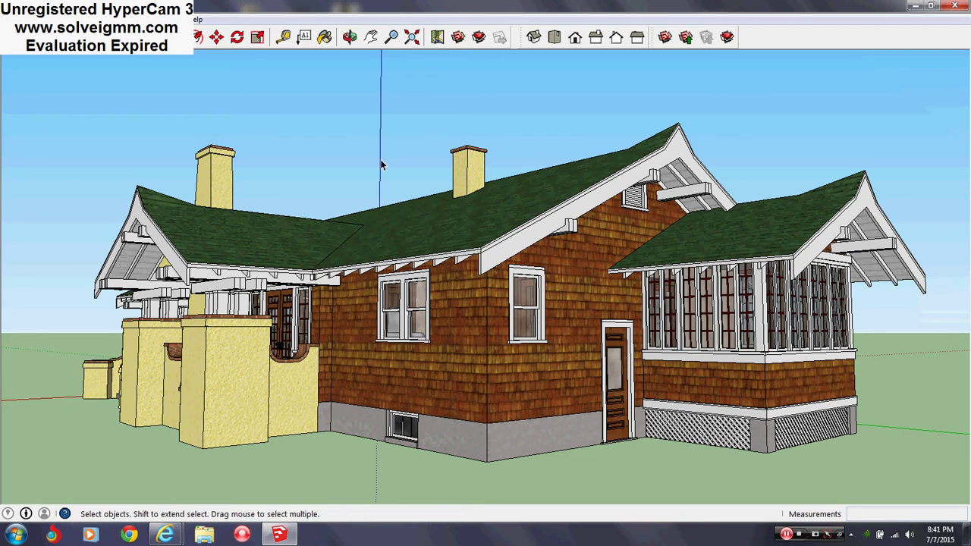
pyautogui.moveTo(235, 246)
pyautogui.mouseDown(button='middle')
pyautogui.moveTo(480, 250)
pyautogui.moveTo(304, 392)
pyautogui.moveTo(483, 391)
pyautogui.moveTo(423, 400)
pyautogui.mouseUp(button='middle')
pyautogui.scroll(3, 479, 249)
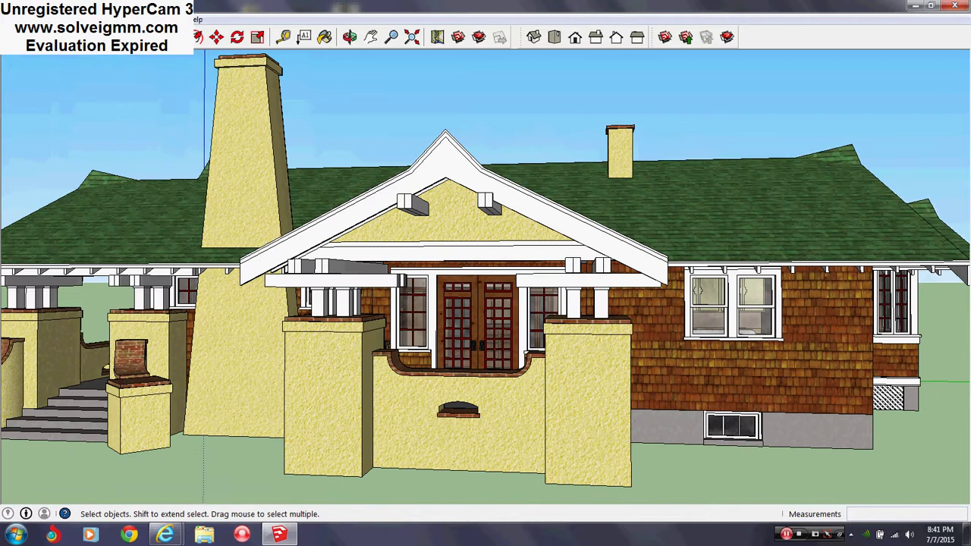
# Place a section plane on the front porch face
pyautogui.click(135, 19)
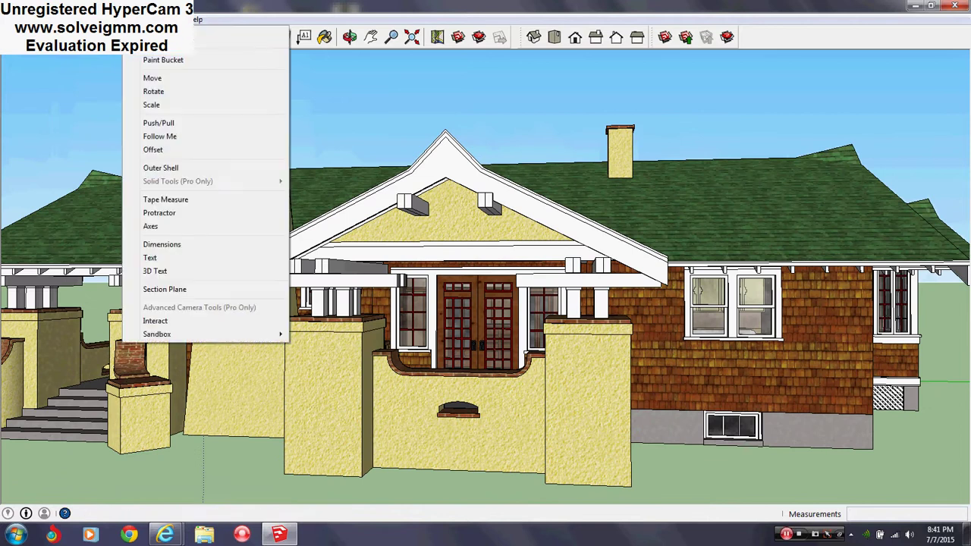
pyautogui.click(185, 299)
pyautogui.moveTo(227, 341); pyautogui.dragTo(376, 408, button='middle')
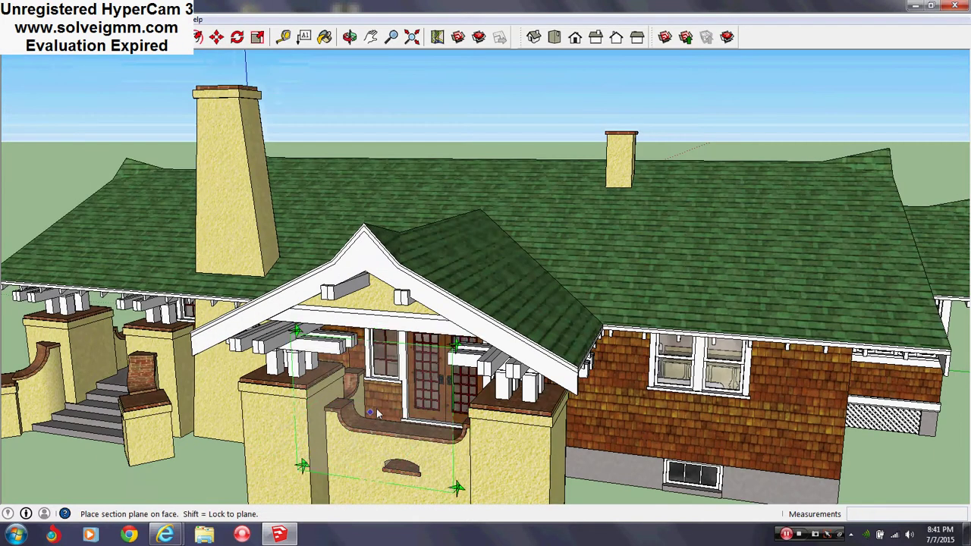
pyautogui.click(386, 400)
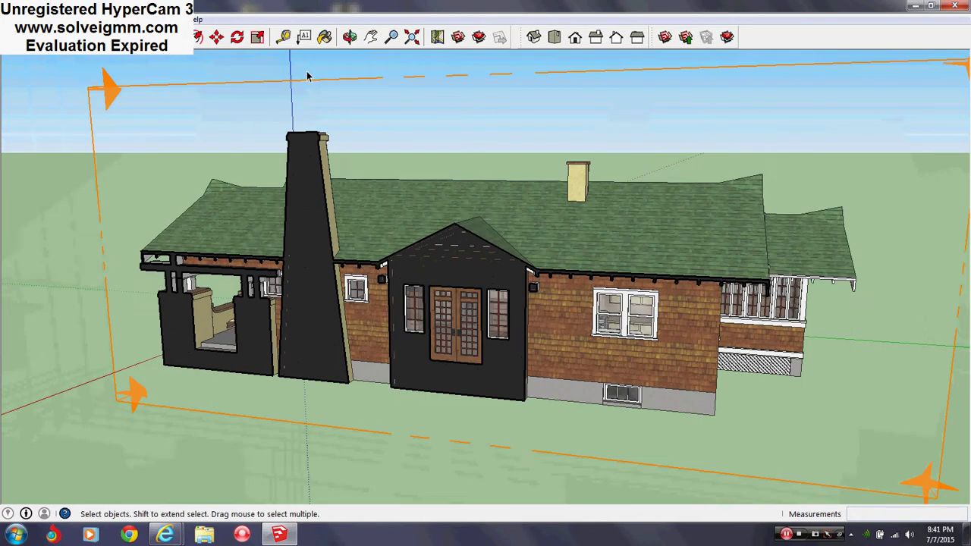
# Slide the section cut into the house interior and hide the plane
pyautogui.click(220, 38)
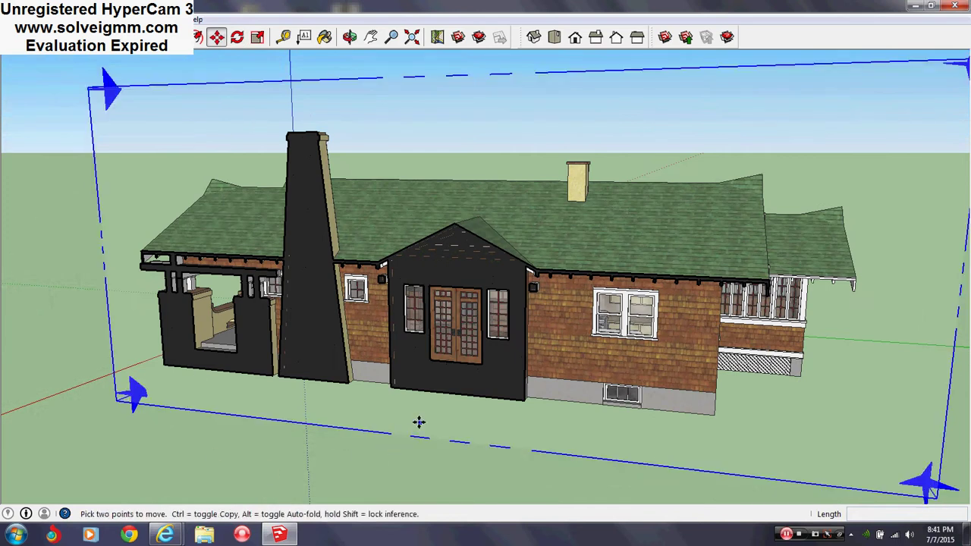
pyautogui.moveTo(418, 424); pyautogui.dragTo(427, 413)
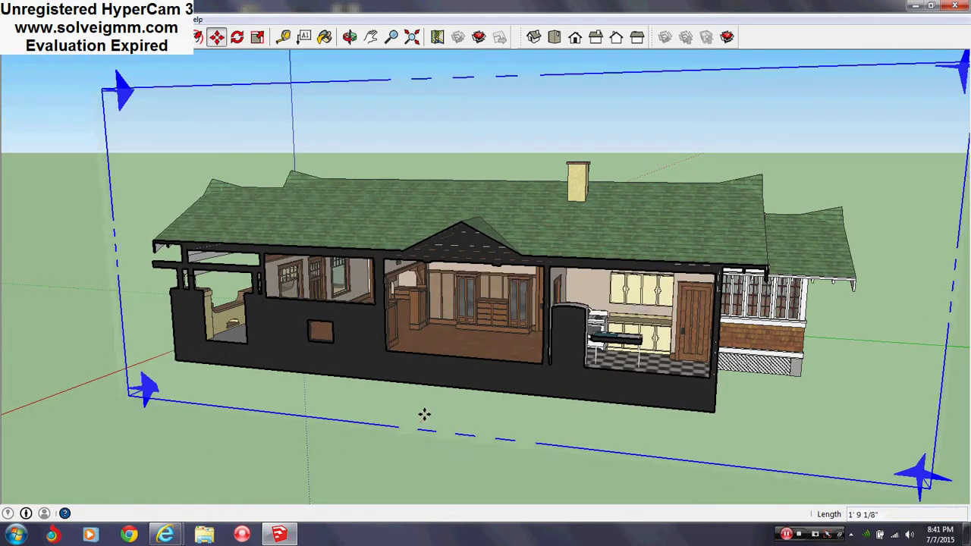
pyautogui.rightClick(430, 415)
pyautogui.click(458, 446)
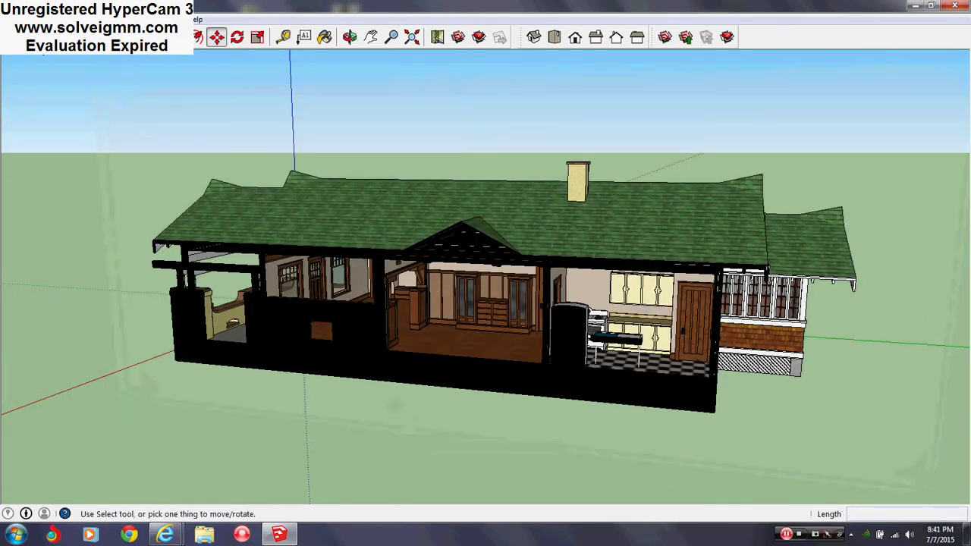
# Zoom and orbit low into the cut-away living room to view the built-in cabinets
pyautogui.press('l')
pyautogui.scroll(10, 523, 304)
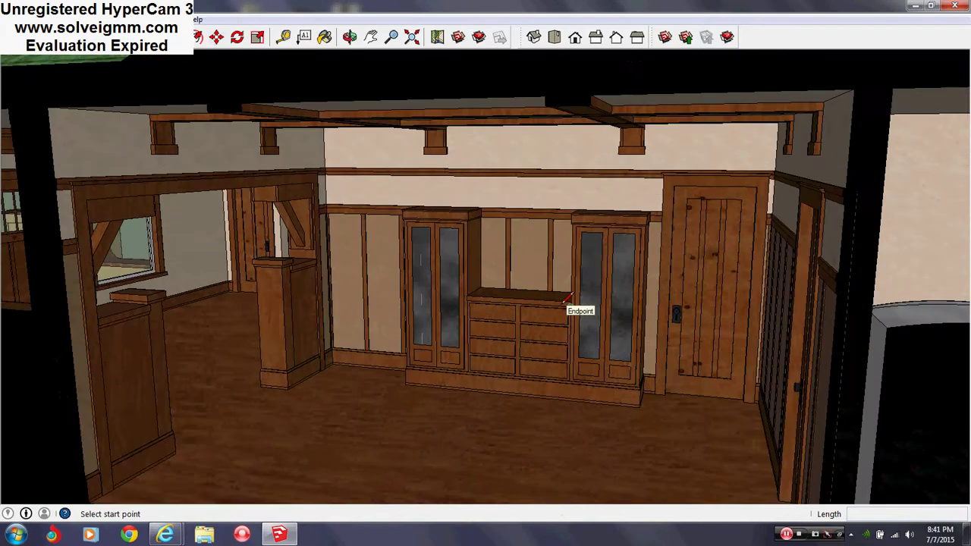
pyautogui.moveTo(577, 288); pyautogui.dragTo(428, 338, button='middle')
pyautogui.scroll(5, 466, 323)
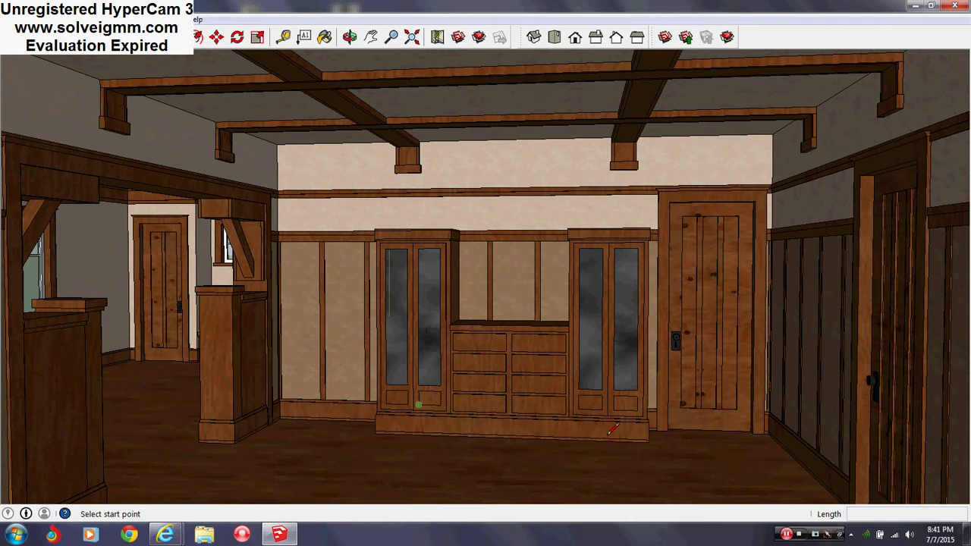
pyautogui.moveTo(461, 415); pyautogui.dragTo(494, 398, button='middle')
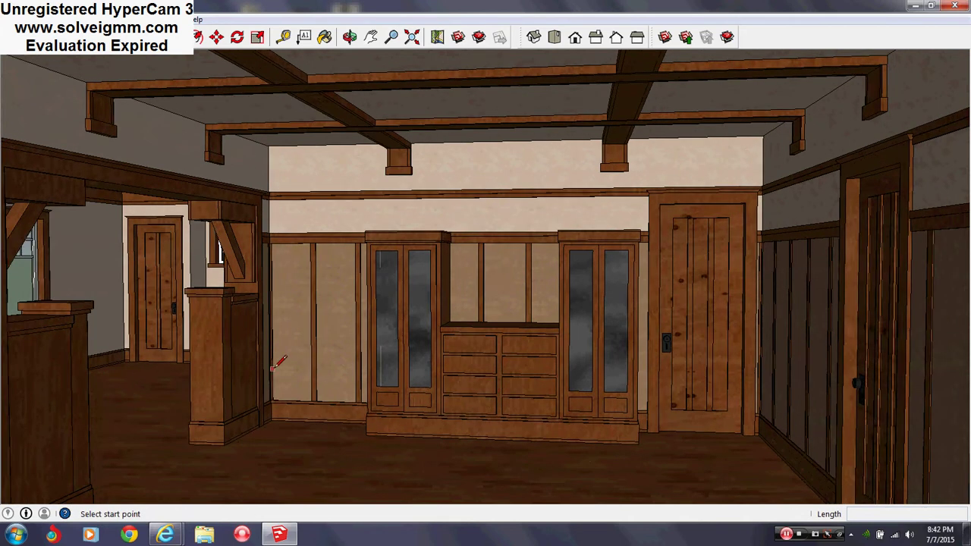
pyautogui.scroll(4, 281, 351)
# Zoom out to see the whole cross-section of the house
pyautogui.scroll(-2, 300, 358)
pyautogui.scroll(-2, 318, 349)
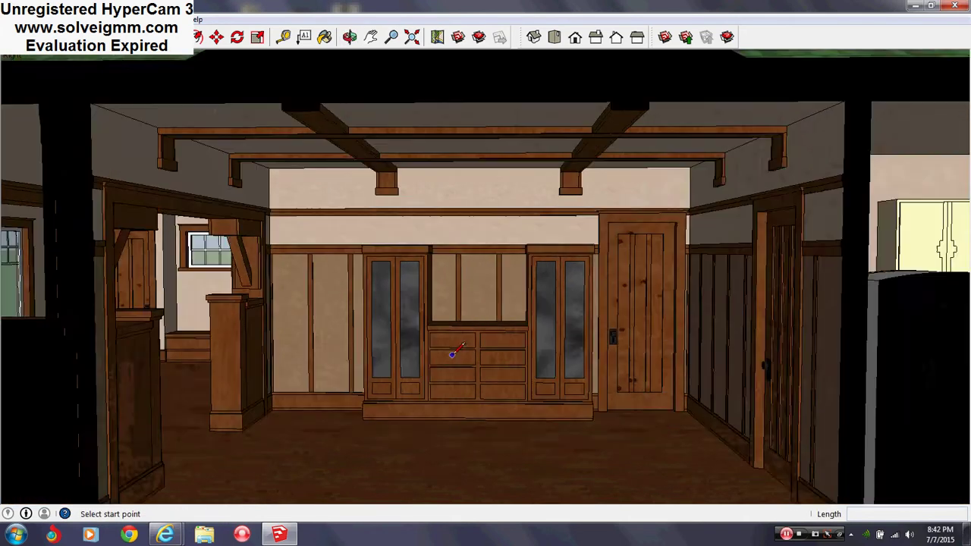
pyautogui.scroll(-2, 341, 338)
pyautogui.scroll(-2, 367, 327)
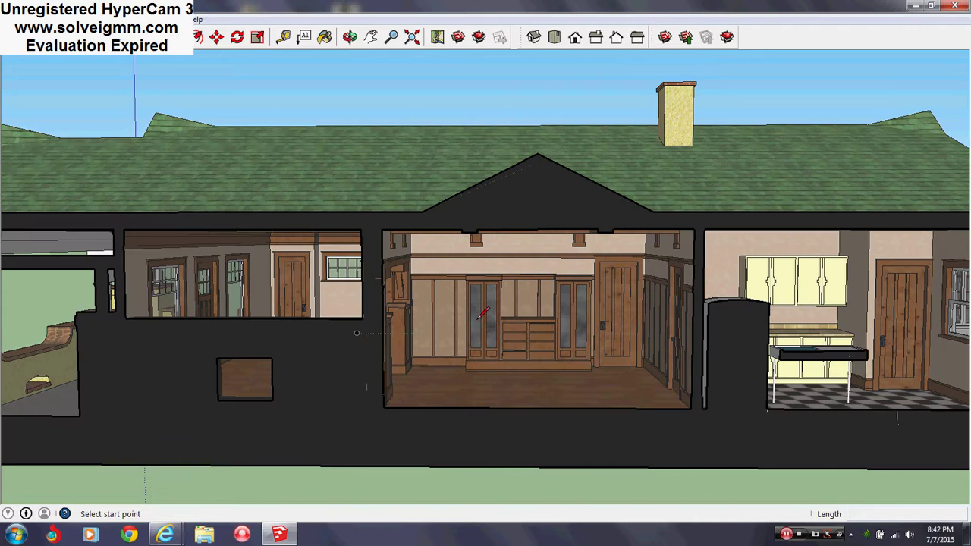
# Reverse the section cut so it shows the opposite half of the house
pyautogui.scroll(-3, 538, 284)
pyautogui.moveTo(538, 284); pyautogui.dragTo(326, 386, button='middle')
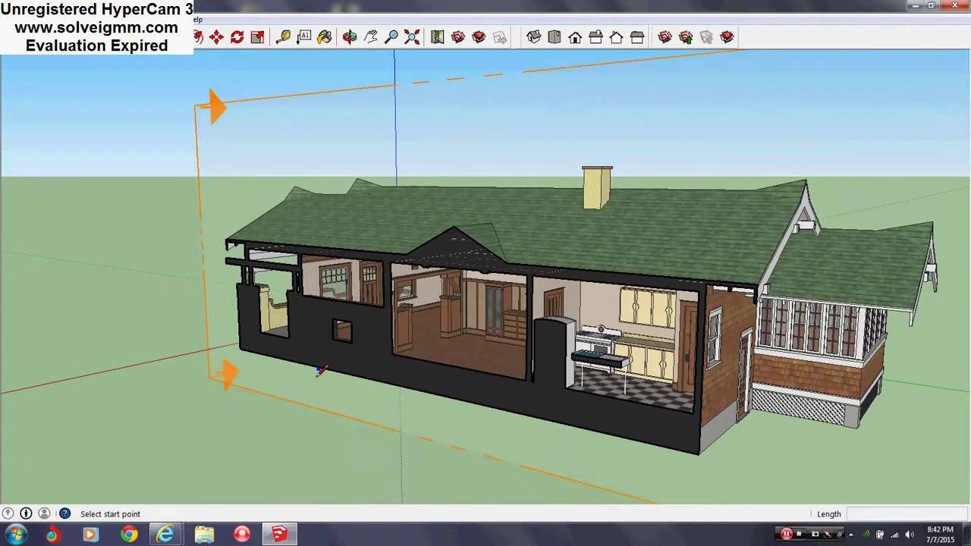
pyautogui.rightClick(313, 396)
pyautogui.click(345, 448)
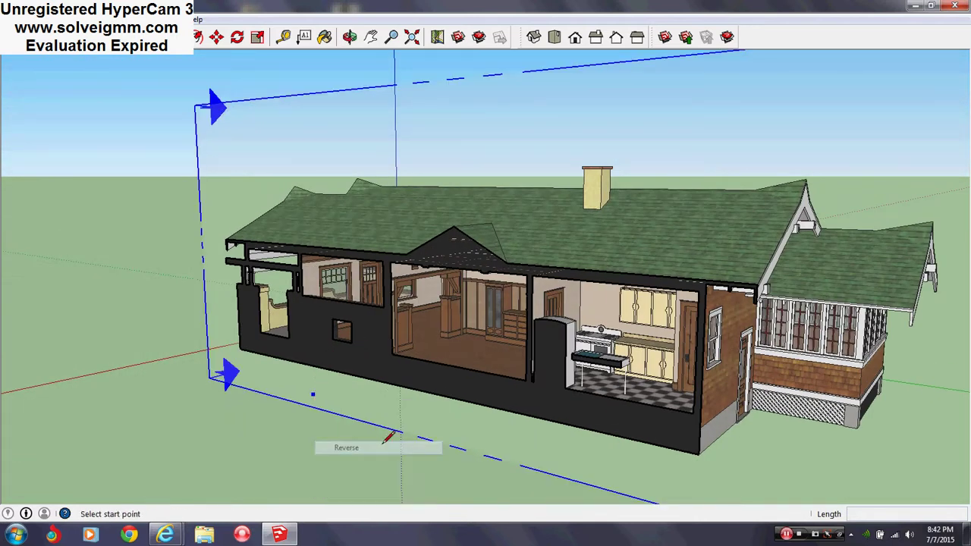
pyautogui.moveTo(314, 395)
pyautogui.mouseDown(button='middle')
pyautogui.moveTo(358, 381)
pyautogui.moveTo(87, 336)
pyautogui.moveTo(157, 277)
pyautogui.moveTo(398, 276)
pyautogui.moveTo(333, 304)
pyautogui.mouseUp(button='middle')
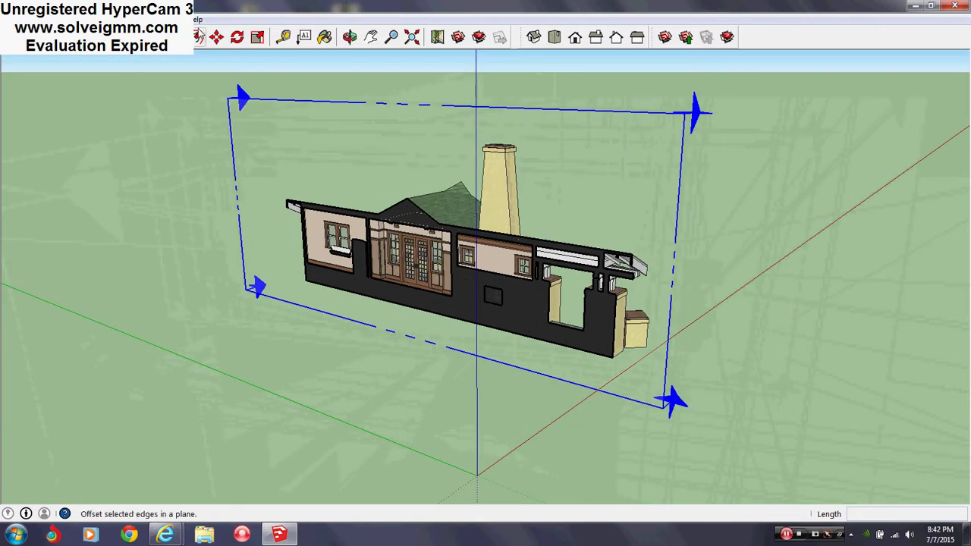
# Push the section plane outward to reveal more rooms, then hide it
pyautogui.click(216, 38)
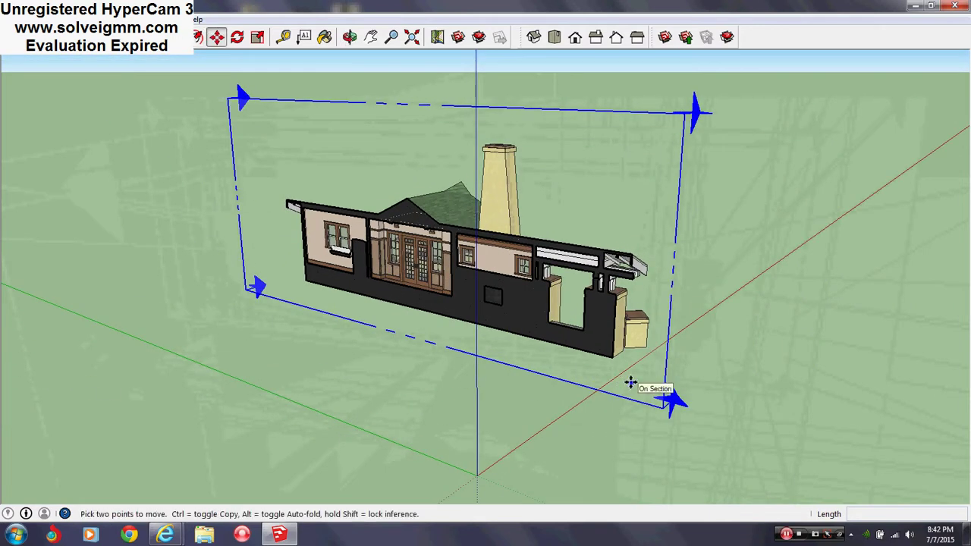
pyautogui.click(521, 450)
pyautogui.rightClick(521, 437)
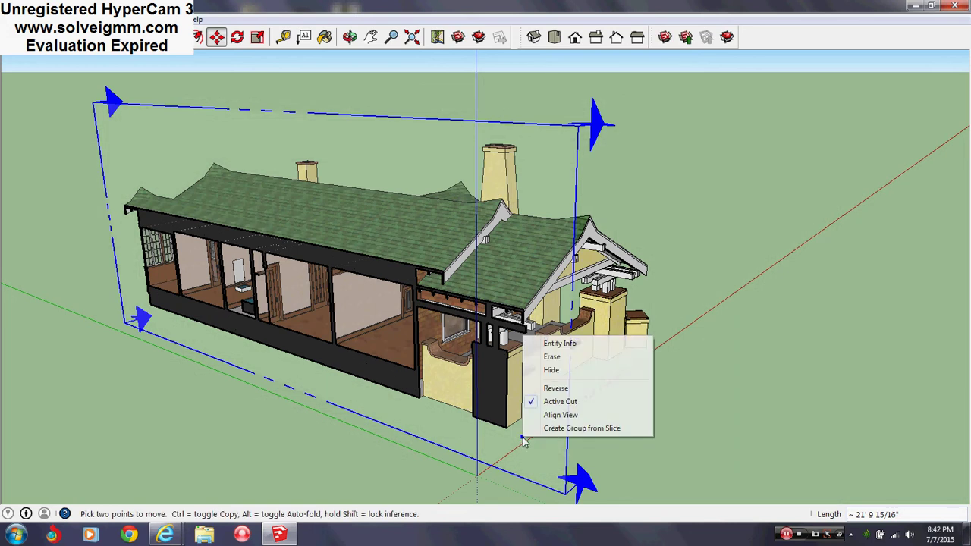
pyautogui.click(562, 371)
# Zoom into the living room and face the fireplace wall head-on
pyautogui.press('l')
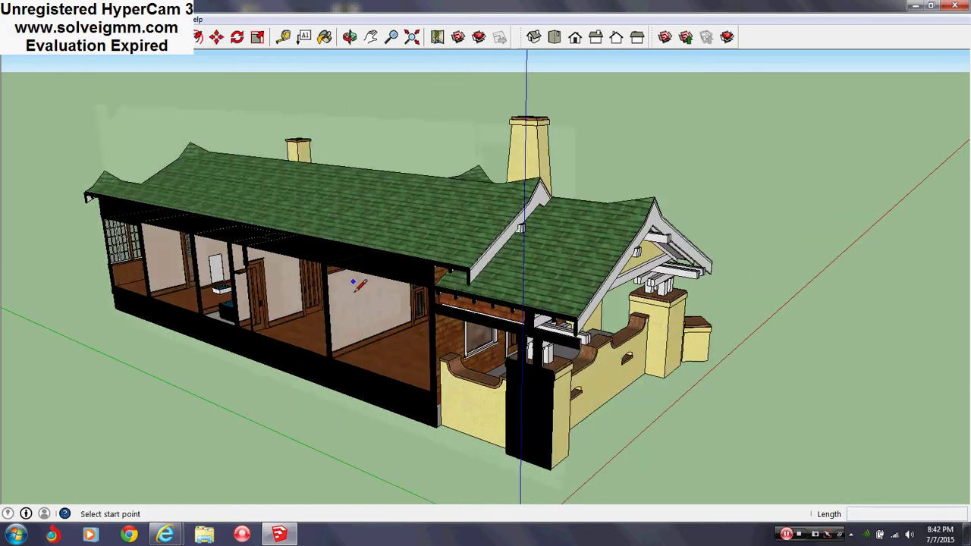
pyautogui.scroll(3, 357, 304)
pyautogui.scroll(4, 364, 307)
pyautogui.scroll(3, 480, 255)
pyautogui.moveTo(480, 256)
pyautogui.mouseDown(button='middle')
pyautogui.moveTo(271, 277)
pyautogui.moveTo(130, 329)
pyautogui.mouseUp(button='middle')
pyautogui.scroll(2, 625, 210)
pyautogui.moveTo(800, 258)
pyautogui.mouseDown(button='middle')
pyautogui.moveTo(840, 324)
pyautogui.moveTo(579, 325)
pyautogui.moveTo(736, 347)
pyautogui.moveTo(235, 281)
pyautogui.moveTo(89, 279)
pyautogui.moveTo(154, 339)
pyautogui.mouseUp(button='middle')
pyautogui.scroll(3, 282, 305)
pyautogui.scroll(3, 5, 327)
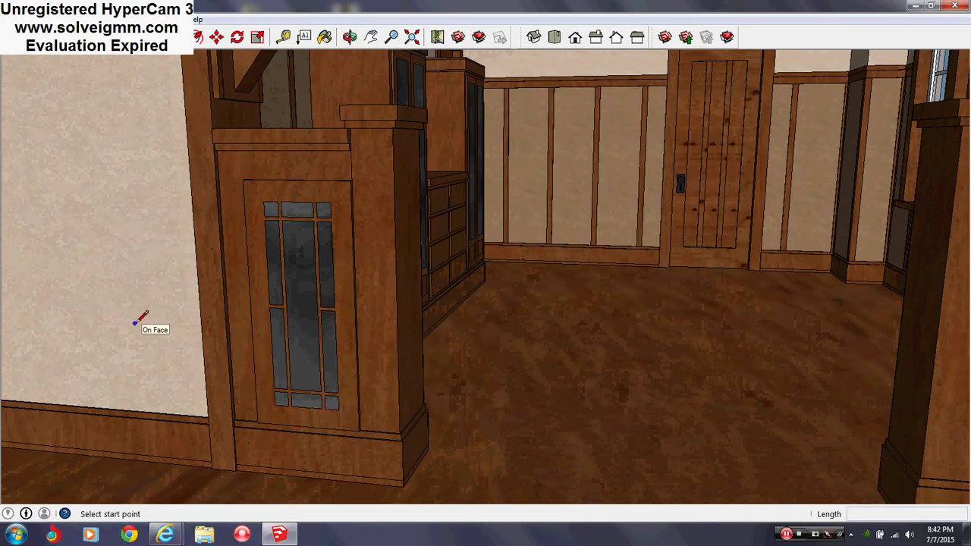
# Swing around the built-in cabinets to face the two hallway doors and window seat
pyautogui.moveTo(140, 318)
pyautogui.mouseDown(button='middle')
pyautogui.moveTo(336, 321)
pyautogui.moveTo(418, 336)
pyautogui.moveTo(419, 369)
pyautogui.moveTo(412, 347)
pyautogui.moveTo(433, 349)
pyautogui.moveTo(347, 347)
pyautogui.moveTo(420, 351)
pyautogui.mouseUp(button='middle')
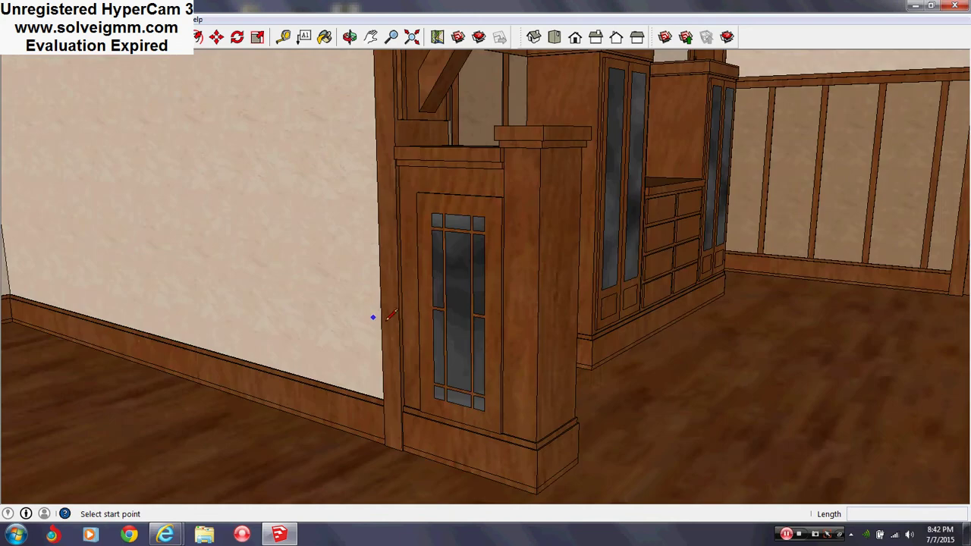
pyautogui.moveTo(390, 317)
pyautogui.mouseDown(button='middle')
pyautogui.moveTo(574, 354)
pyautogui.moveTo(494, 332)
pyautogui.moveTo(590, 411)
pyautogui.mouseUp(button='middle')
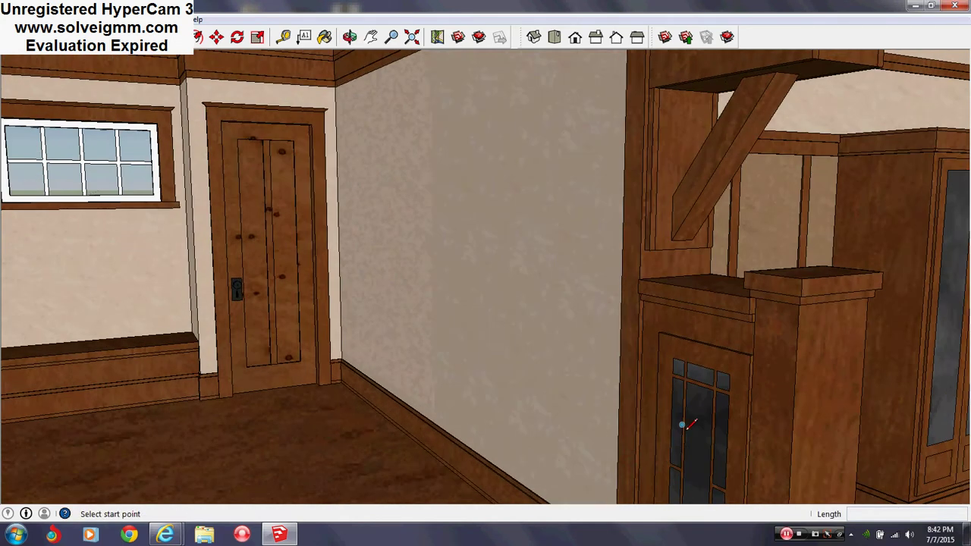
pyautogui.moveTo(682, 395)
pyautogui.mouseDown(button='middle')
pyautogui.moveTo(742, 373)
pyautogui.moveTo(577, 395)
pyautogui.mouseUp(button='middle')
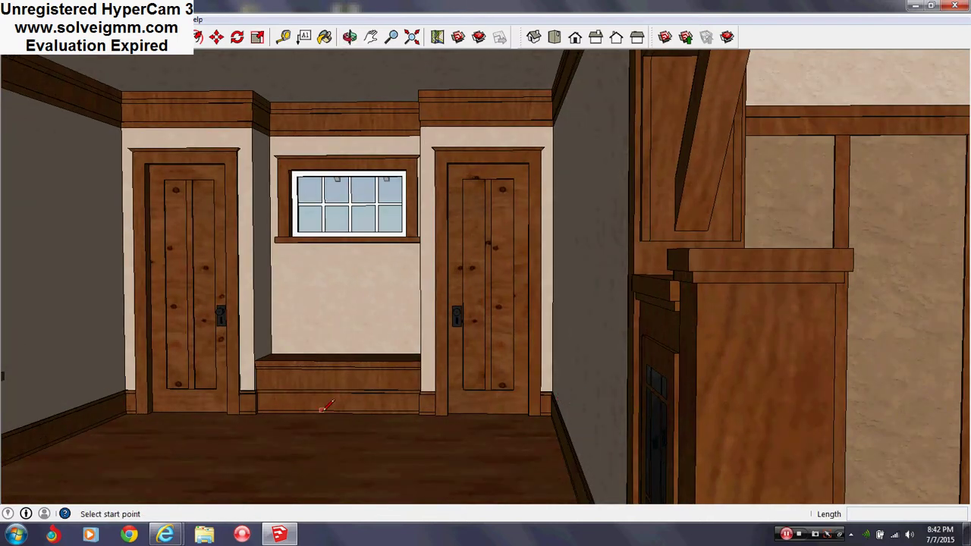
pyautogui.moveTo(296, 449); pyautogui.dragTo(493, 455, button='middle')
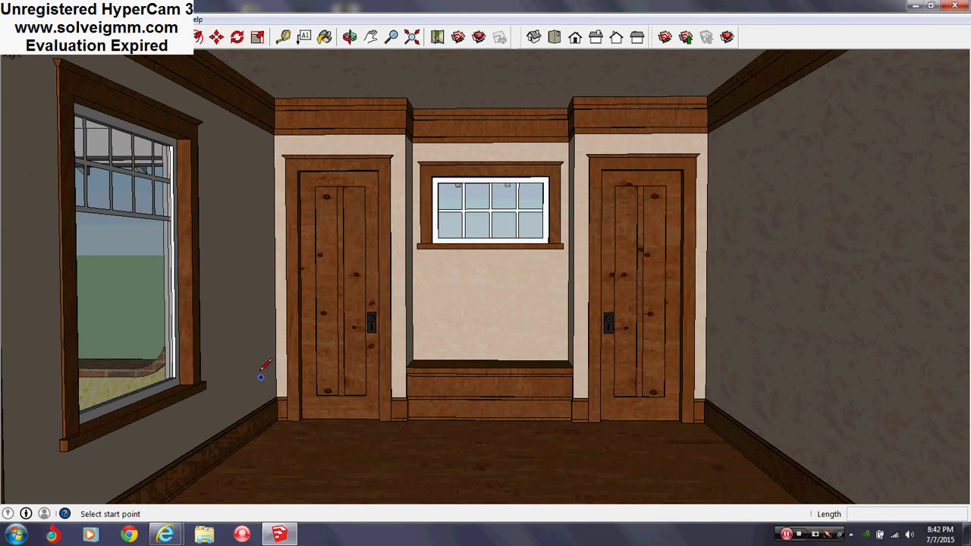
pyautogui.moveTo(261, 375)
pyautogui.mouseDown(button='middle')
pyautogui.moveTo(410, 390)
pyautogui.moveTo(763, 395)
pyautogui.moveTo(728, 387)
pyautogui.mouseUp(button='middle')
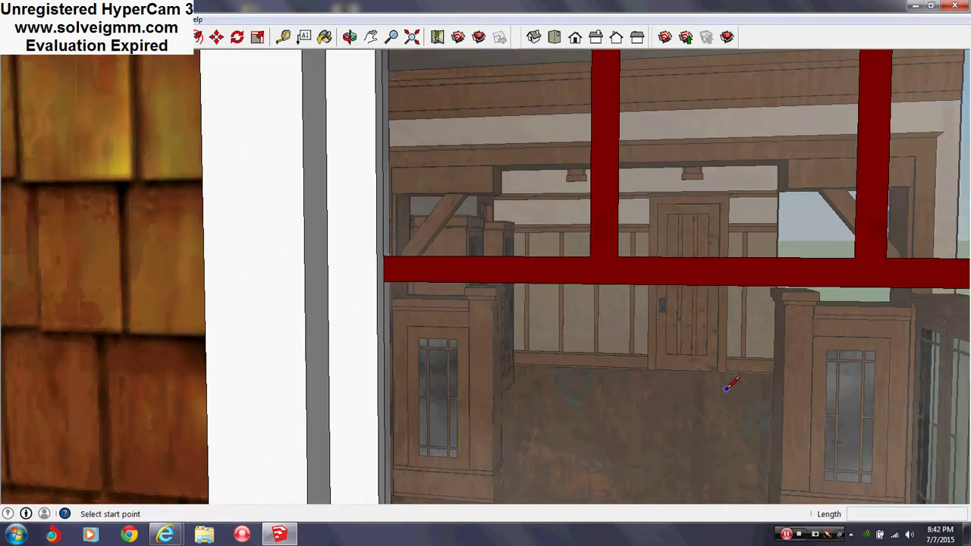
# Zoom out from the interior to the full exterior of the house
pyautogui.scroll(-3, 705, 383)
pyautogui.scroll(1, 684, 383)
pyautogui.scroll(1, 685, 377)
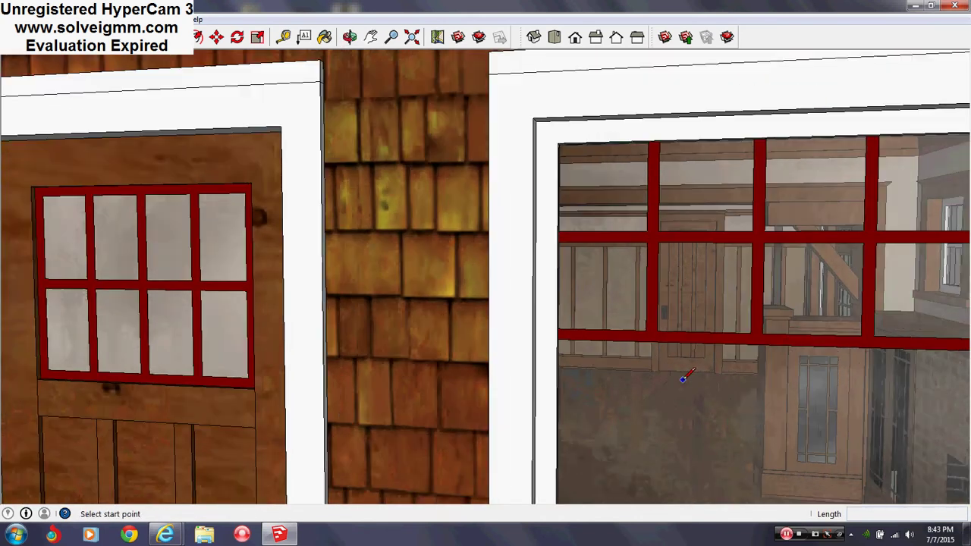
pyautogui.scroll(-2, 684, 377)
pyautogui.scroll(-2, 652, 357)
pyautogui.scroll(-1, 574, 314)
pyautogui.scroll(-1, 574, 315)
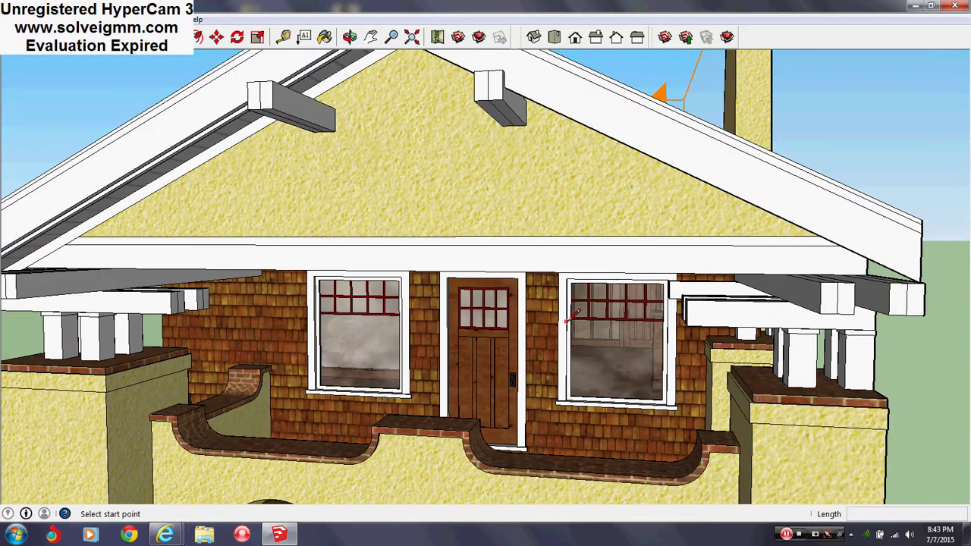
pyautogui.scroll(-1, 591, 314)
pyautogui.scroll(-3, 611, 314)
pyautogui.scroll(-2, 637, 343)
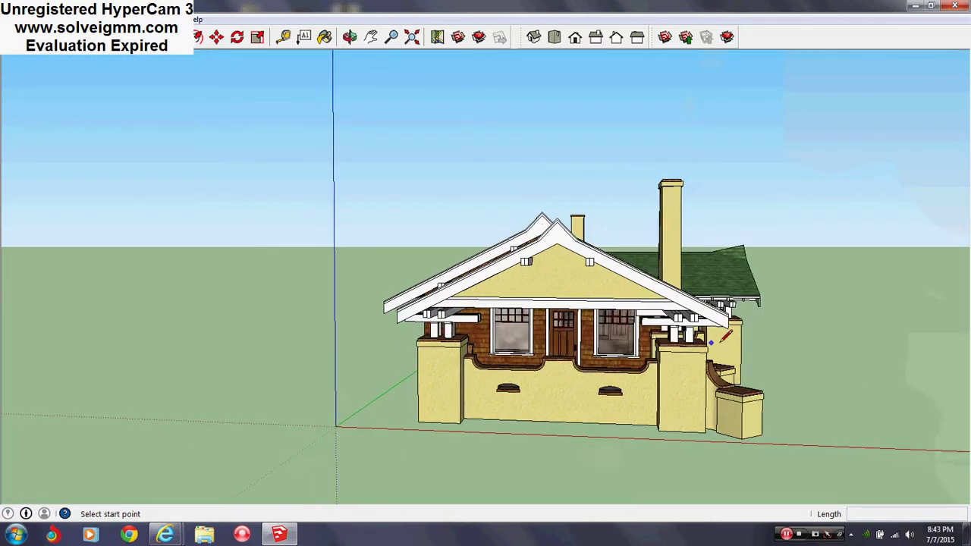
# Orbit to the front gable, then look along the long shingled side
pyautogui.moveTo(644, 332); pyautogui.dragTo(658, 326, button='middle')
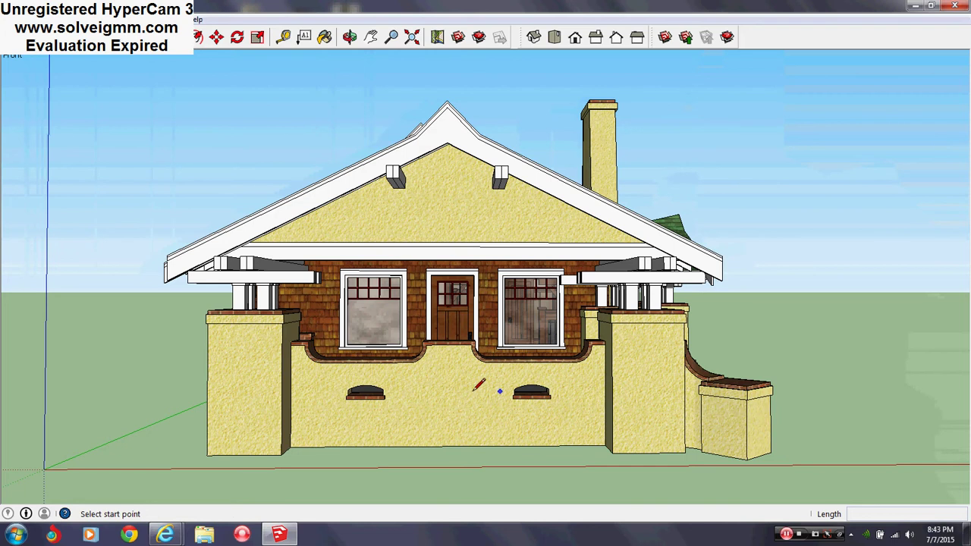
pyautogui.moveTo(483, 393); pyautogui.dragTo(668, 377, button='middle')
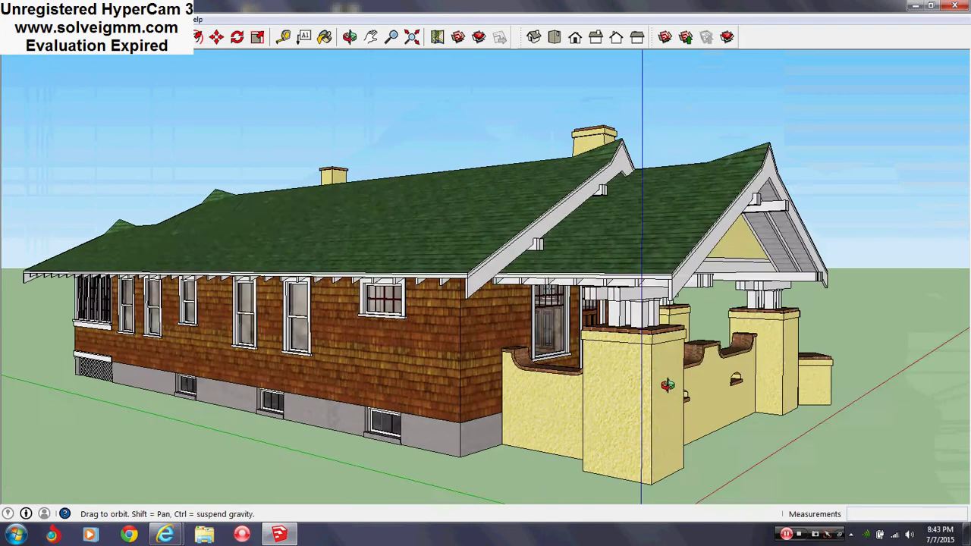
pyautogui.scroll(3, 462, 326)
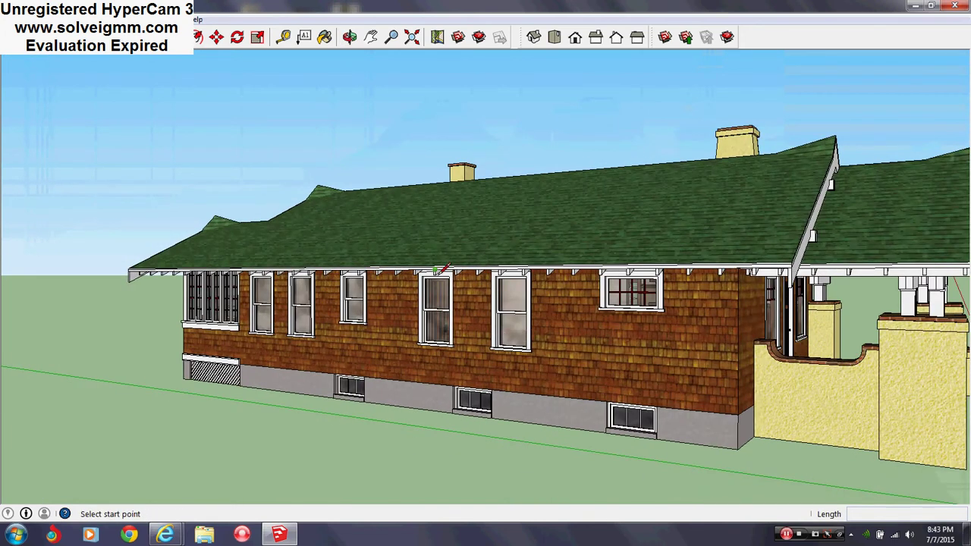
# Hide the Roof layer in the Layers panel
pyautogui.click(163, 19)
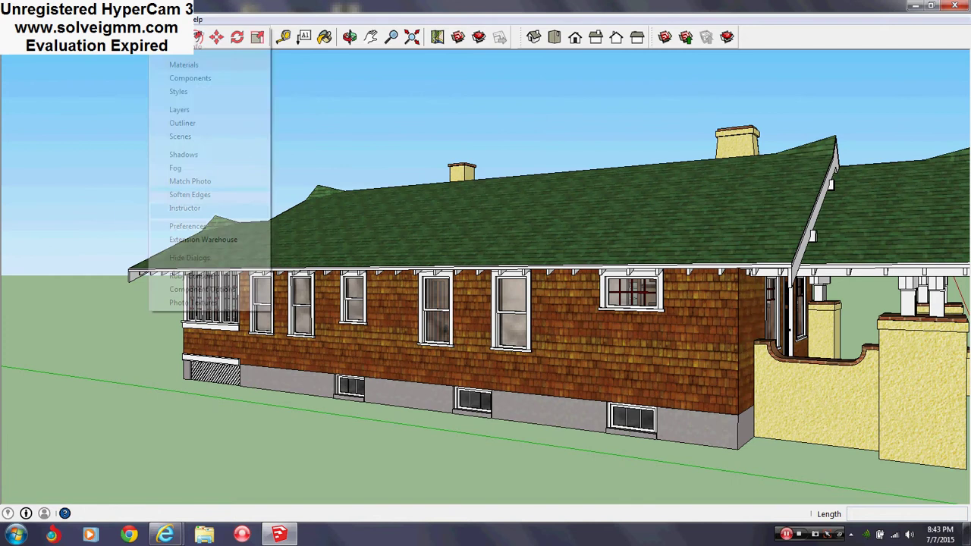
pyautogui.click(201, 107)
pyautogui.click(274, 191)
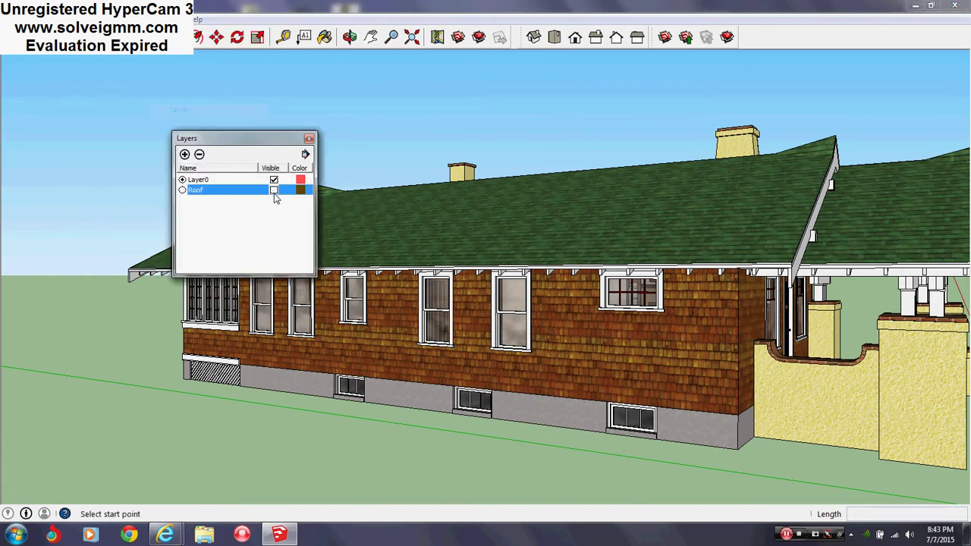
pyautogui.click(308, 138)
# View the exposed floor plan straight from above in Top view
pyautogui.moveTo(472, 210)
pyautogui.mouseDown(button='middle')
pyautogui.moveTo(222, 430)
pyautogui.moveTo(195, 435)
pyautogui.mouseUp(button='middle')
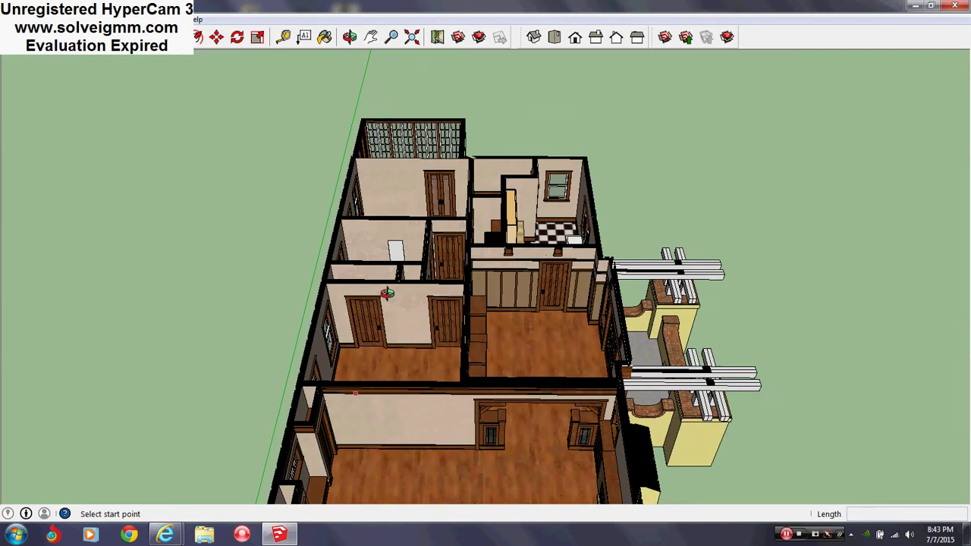
pyautogui.moveTo(387, 294); pyautogui.dragTo(435, 223, button='middle')
pyautogui.moveTo(556, 244)
pyautogui.mouseDown(button='middle')
pyautogui.moveTo(336, 346)
pyautogui.moveTo(561, 300)
pyautogui.mouseUp(button='middle')
pyautogui.scroll(-2, 561, 299)
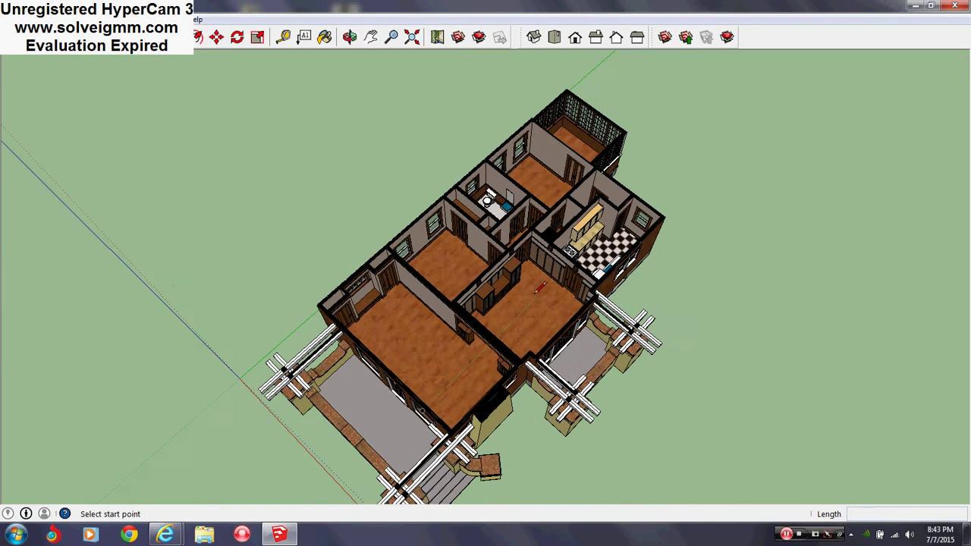
pyautogui.click(561, 42)
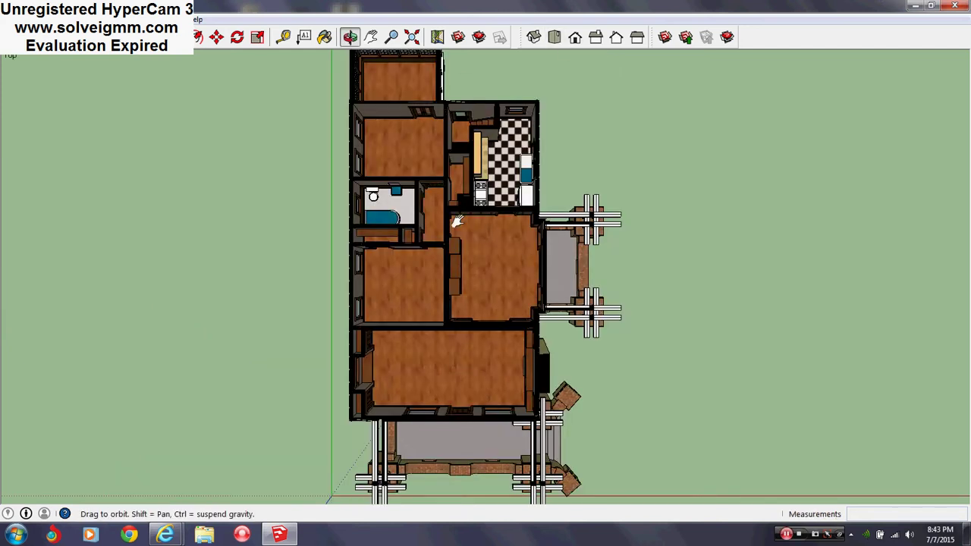
pyautogui.keyDown('shift'); pyautogui.moveTo(468, 219); pyautogui.dragTo(518, 239, button='middle'); pyautogui.keyUp('shift')
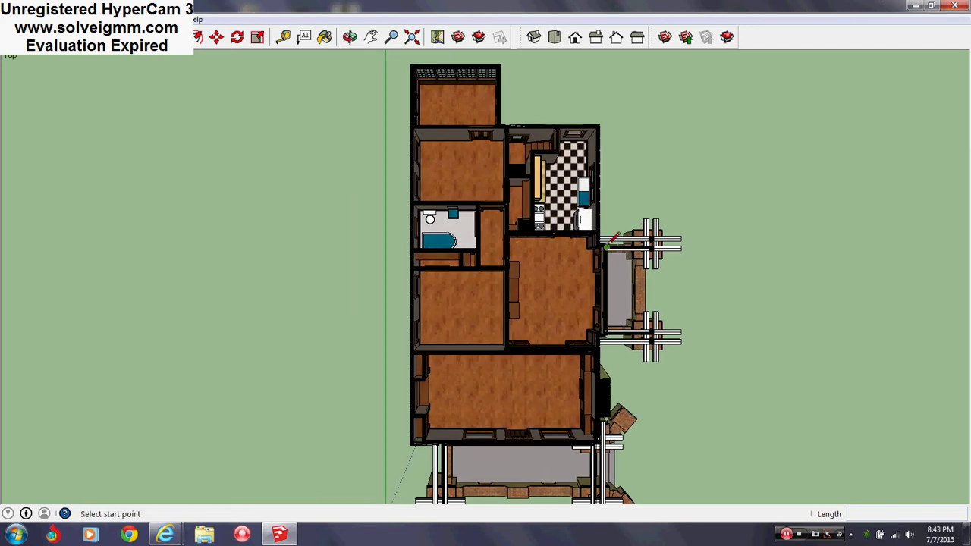
# Tilt the floor plan into perspective and zoom in close on the rooms
pyautogui.scroll(2, 583, 264)
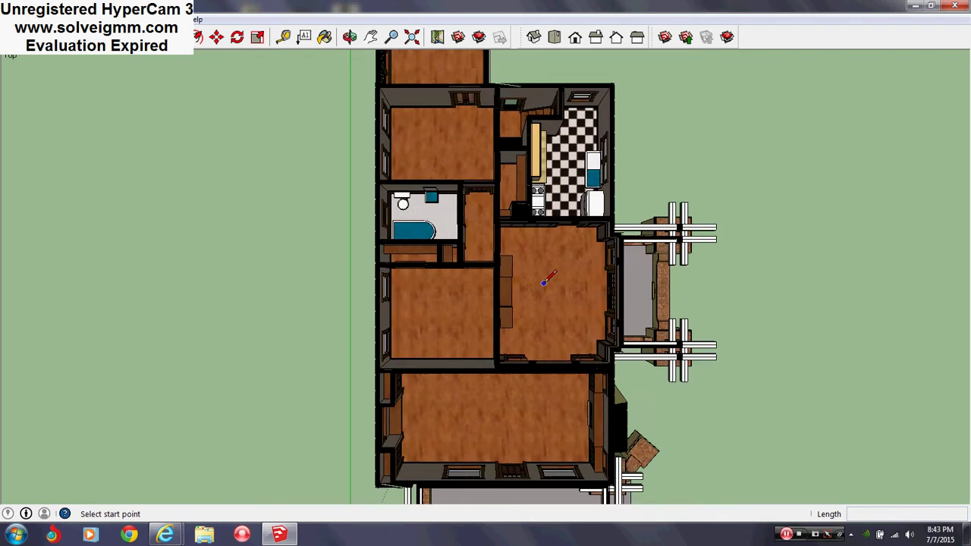
pyautogui.moveTo(583, 264)
pyautogui.mouseDown(button='middle')
pyautogui.moveTo(468, 227)
pyautogui.moveTo(521, 231)
pyautogui.moveTo(251, 170)
pyautogui.mouseUp(button='middle')
pyautogui.scroll(3, 468, 227)
pyautogui.press('l')
pyautogui.scroll(2, 521, 231)
pyautogui.scroll(3, 485, 222)
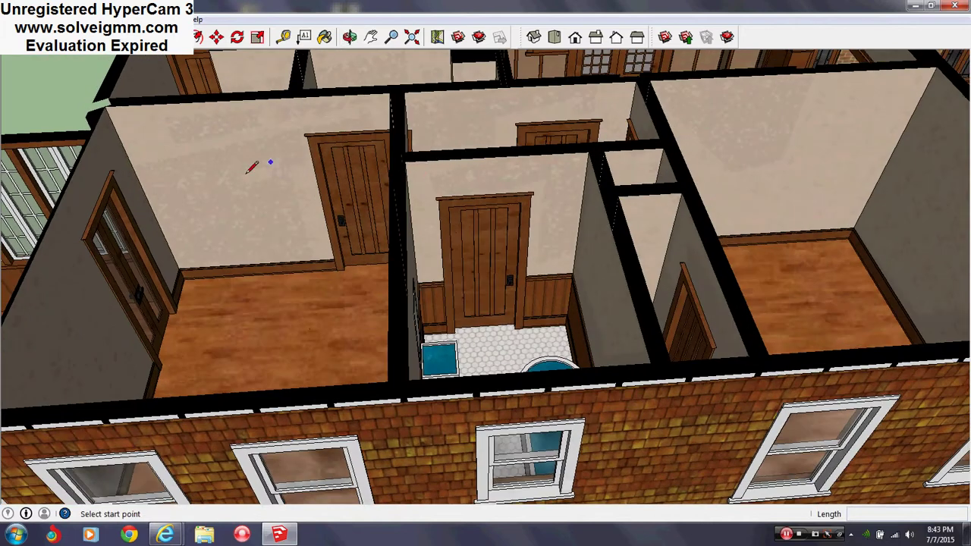
# Orbit along the side rooms to view the sunroom and its French doors from above
pyautogui.moveTo(404, 277)
pyautogui.mouseDown(button='middle')
pyautogui.moveTo(613, 269)
pyautogui.moveTo(659, 236)
pyautogui.mouseUp(button='middle')
pyautogui.moveTo(400, 430)
pyautogui.mouseDown(button='middle')
pyautogui.moveTo(531, 342)
pyautogui.moveTo(609, 347)
pyautogui.moveTo(725, 330)
pyautogui.mouseUp(button='middle')
pyautogui.scroll(5, 581, 326)
pyautogui.moveTo(820, 311)
pyautogui.mouseDown(button='middle')
pyautogui.moveTo(733, 351)
pyautogui.moveTo(208, 360)
pyautogui.moveTo(597, 288)
pyautogui.moveTo(303, 303)
pyautogui.moveTo(716, 276)
pyautogui.moveTo(717, 325)
pyautogui.moveTo(459, 339)
pyautogui.mouseUp(button='middle')
# Tilt toward the back rooms and kitchen, then zoom out to the whole floor plan
pyautogui.scroll(-3, 598, 288)
pyautogui.scroll(-5, 717, 276)
pyautogui.scroll(4, 716, 303)
pyautogui.moveTo(349, 281); pyautogui.dragTo(461, 307, button='middle')
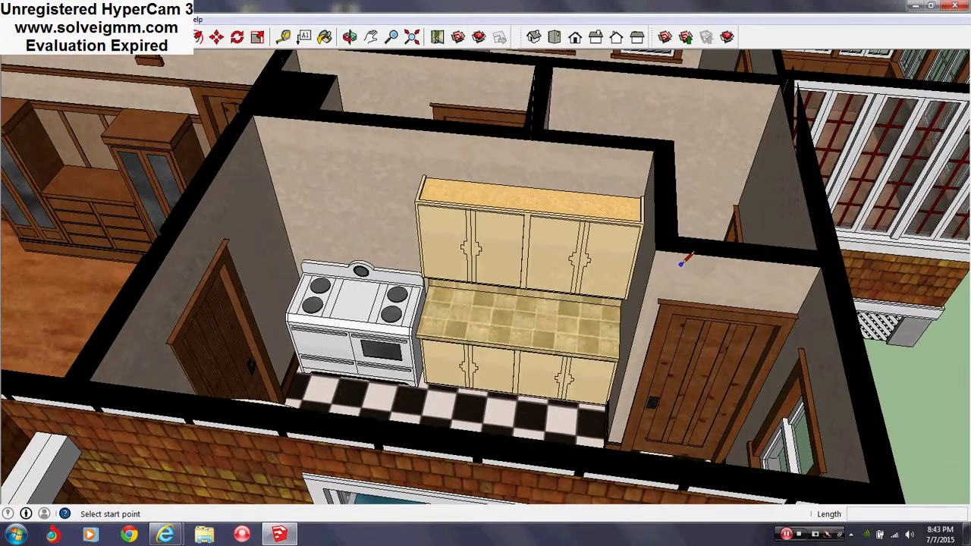
pyautogui.scroll(-3, 667, 265)
pyautogui.scroll(-3, 576, 239)
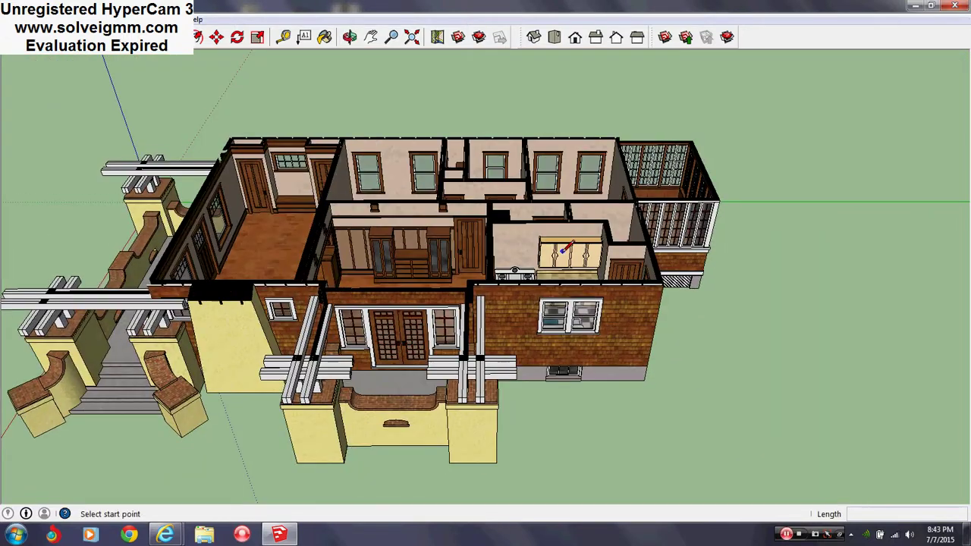
# Turn on shadows from the Shadows panel so the roof and chimney cast shade on walls and lawn
pyautogui.moveTo(501, 271); pyautogui.dragTo(583, 183, button='middle')
pyautogui.moveTo(250, 266); pyautogui.dragTo(349, 237, button='middle')
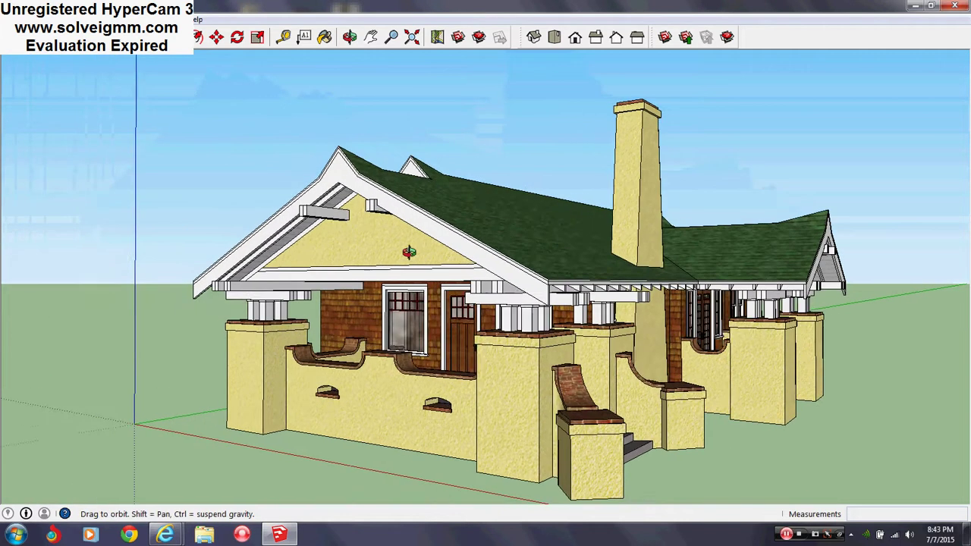
pyautogui.moveTo(347, 237); pyautogui.dragTo(329, 189, button='middle')
pyautogui.press('p')
pyautogui.click(160, 19)
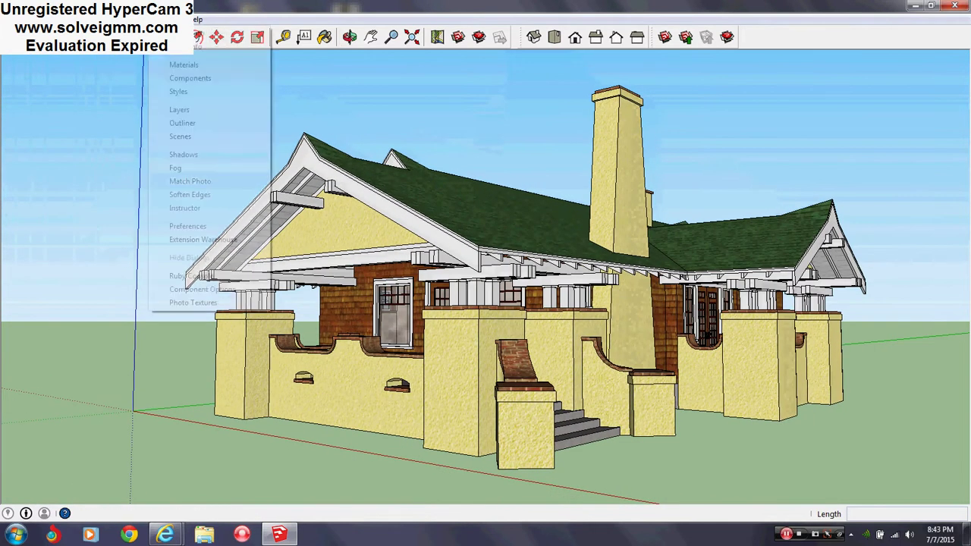
pyautogui.click(206, 152)
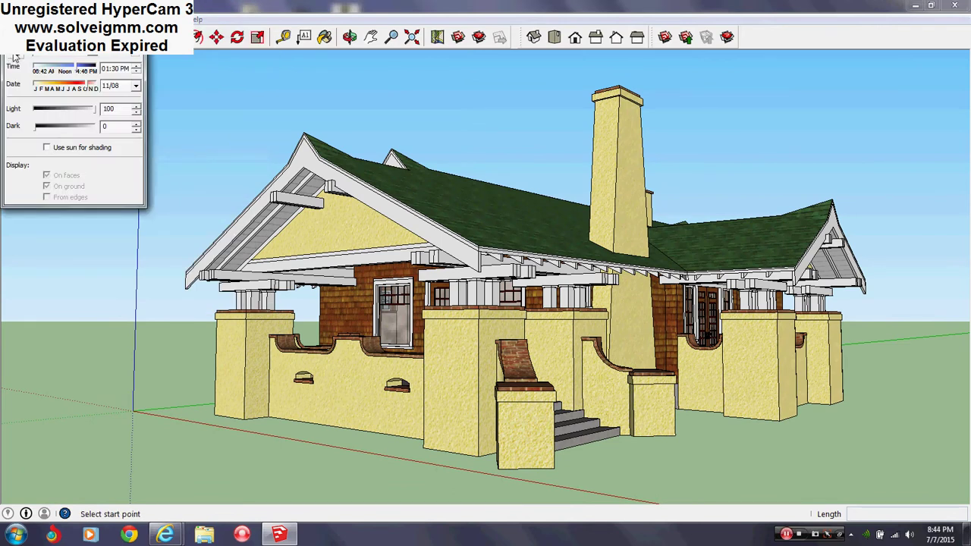
pyautogui.click(13, 56)
pyautogui.click(140, 57)
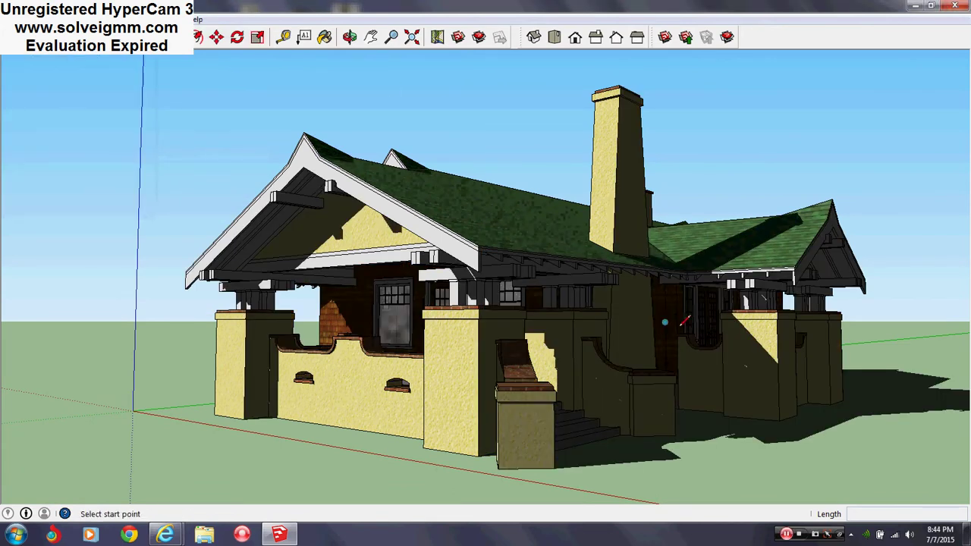
pyautogui.moveTo(825, 355)
pyautogui.mouseDown(button='middle')
pyautogui.moveTo(605, 341)
pyautogui.moveTo(610, 347)
pyautogui.mouseUp(button='middle')
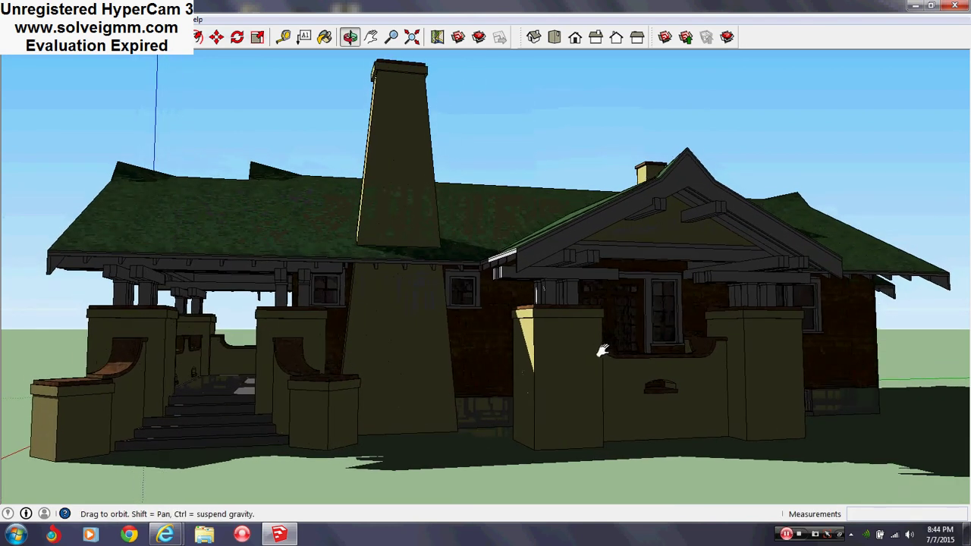